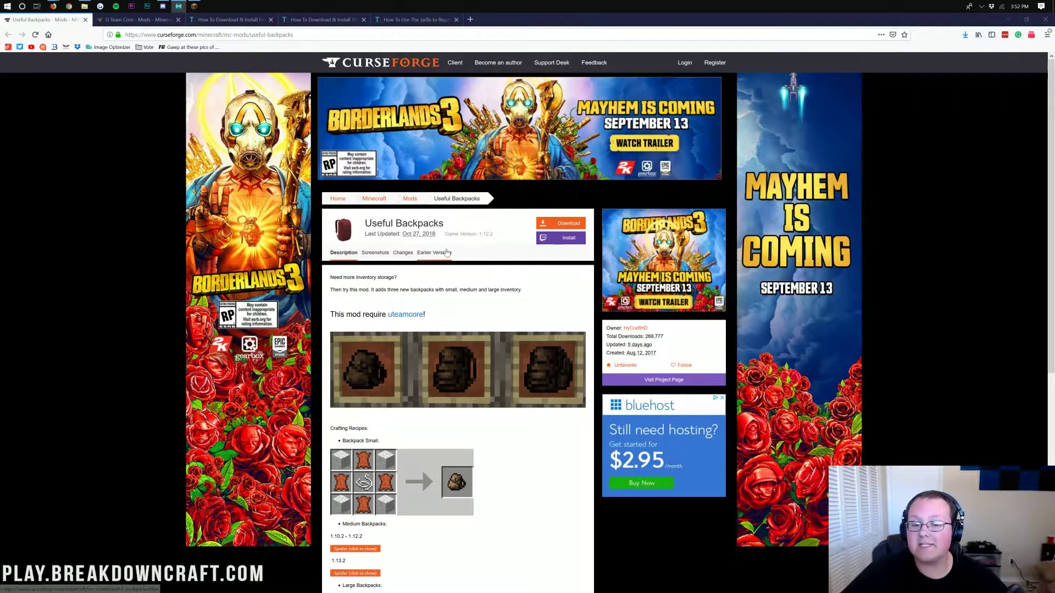
- Look over the Useful Backpacks mod page, including its description, required mod and crafting recipes
drag(445, 224, 368, 220)
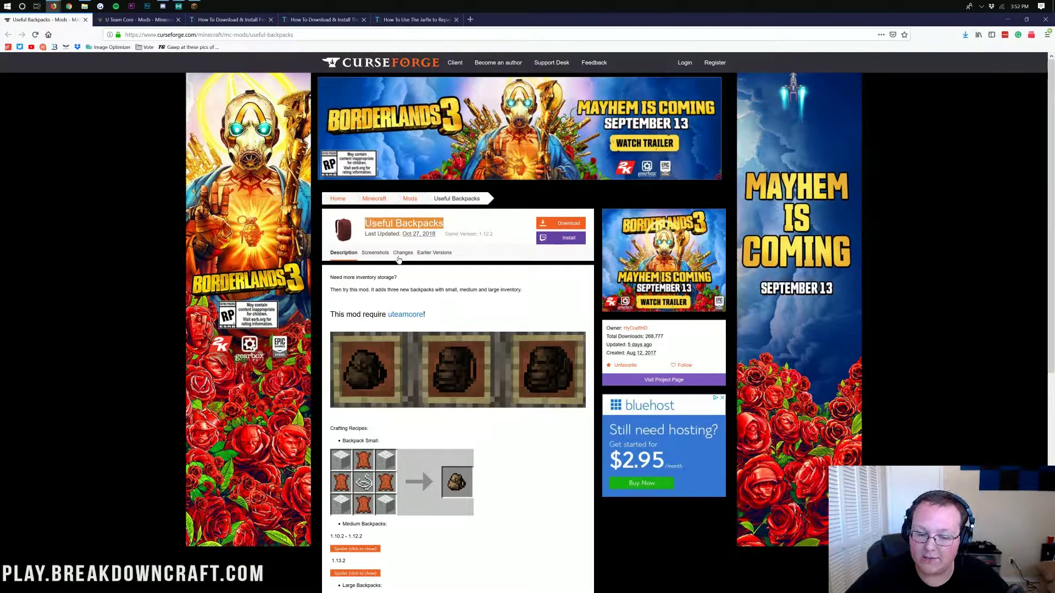
scroll(439, 308, down, 5)
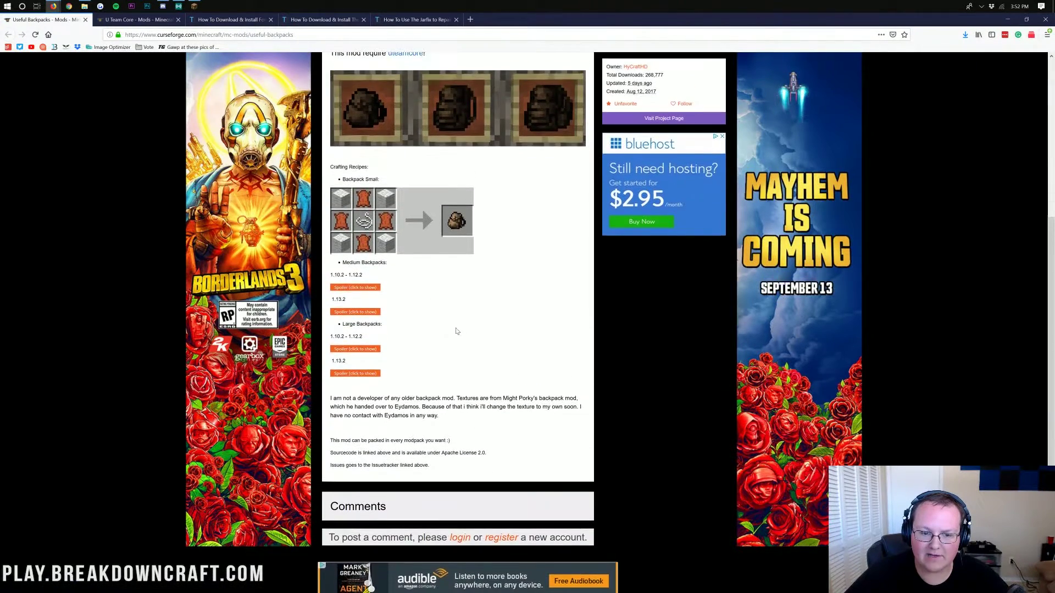
scroll(473, 334, up, 1)
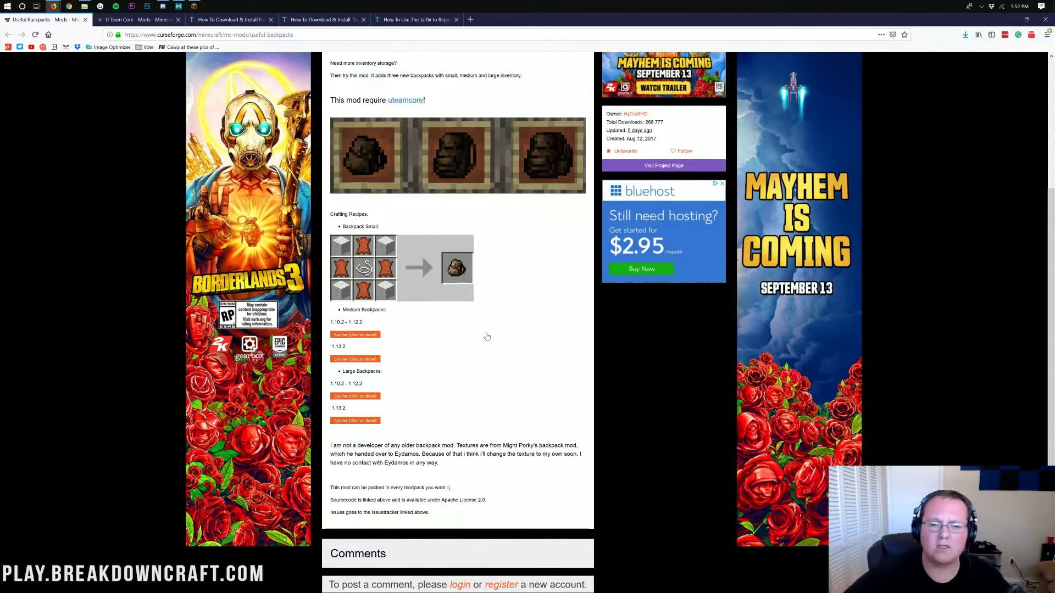
scroll(487, 336, up, 4)
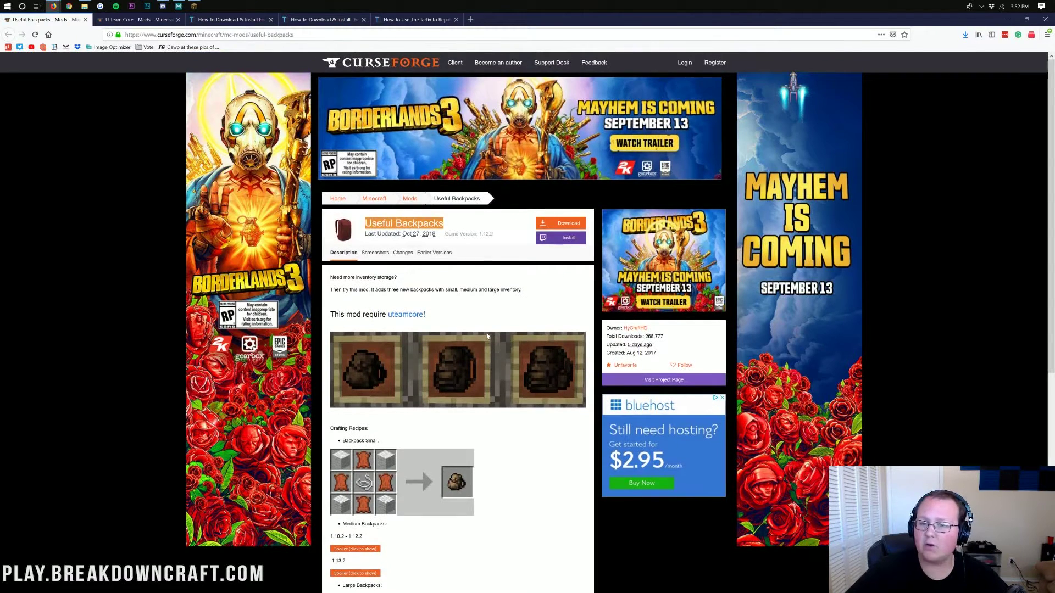
click(485, 305)
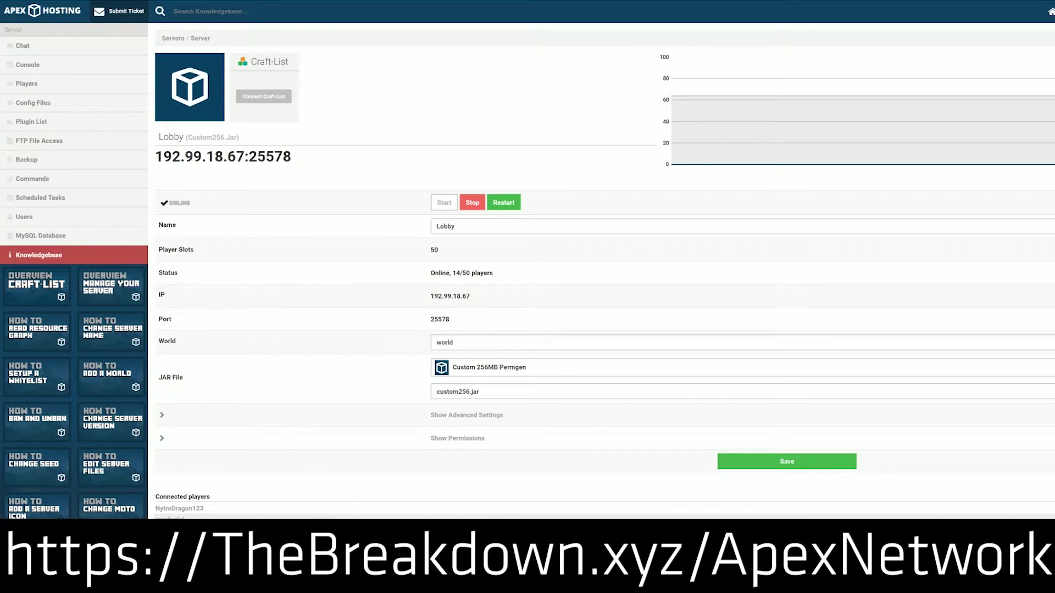
- Browse the modpacks and custom options available for the Lobby server's JAR file
click(486, 374)
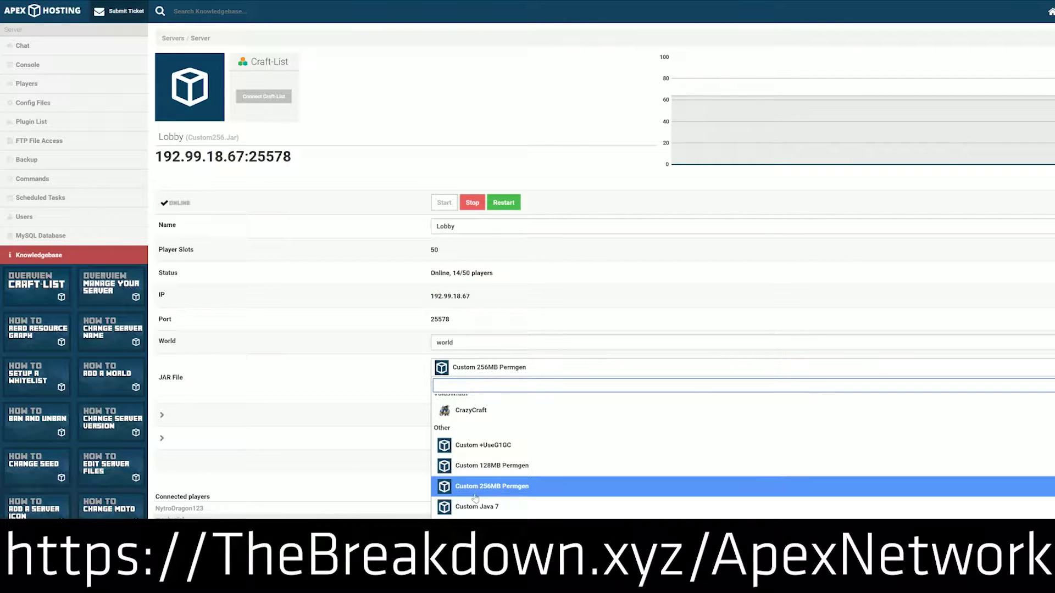
scroll(479, 496, down, 3)
scroll(479, 496, up, 5)
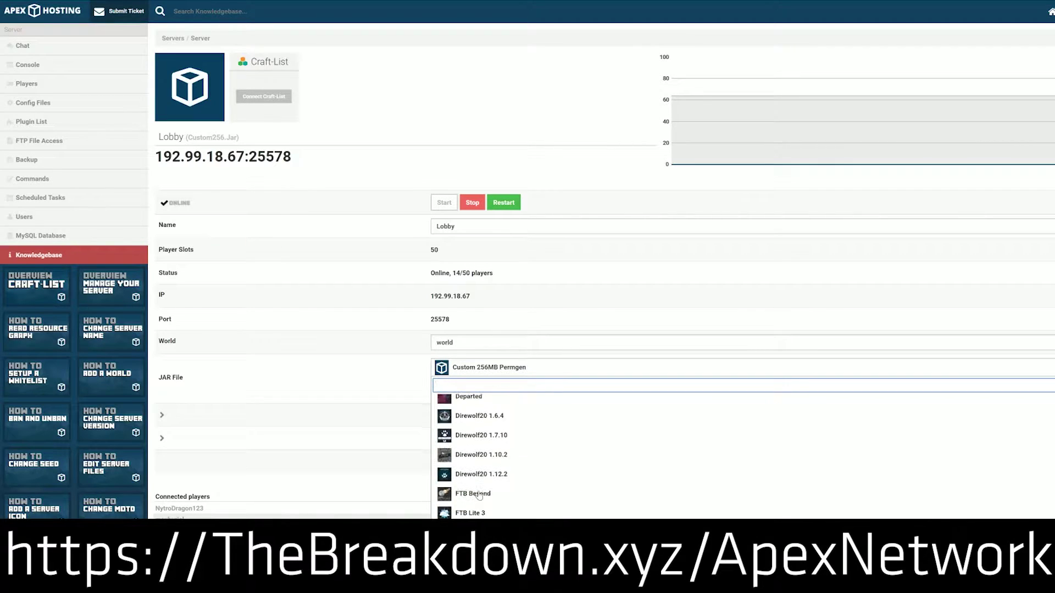
scroll(480, 495, down, 5)
scroll(467, 478, up, 3)
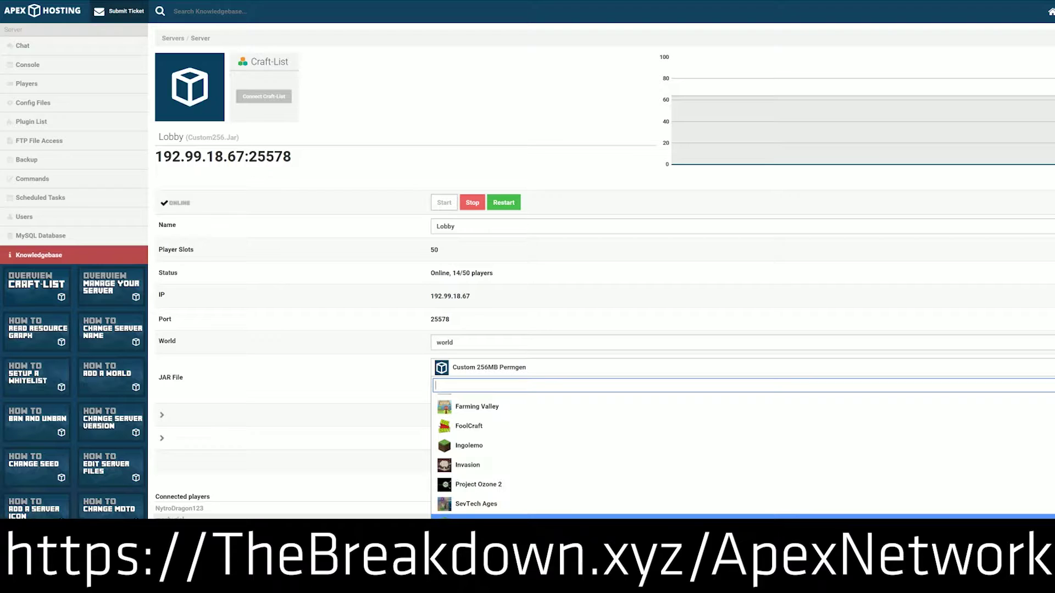
scroll(465, 437, down, 3)
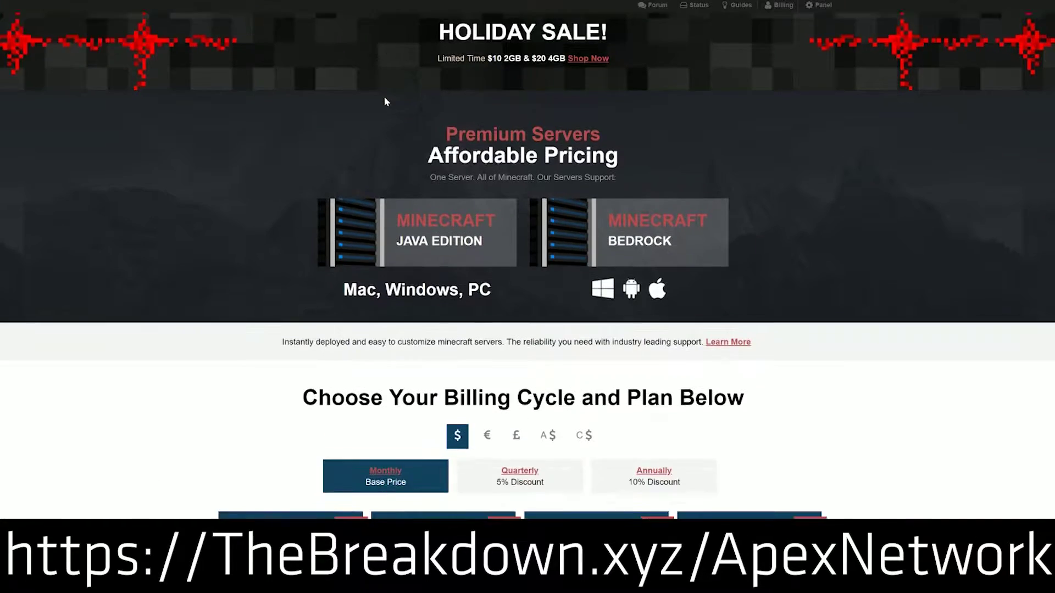
- Look over the monthly Minecraft server hosting plans and their prices
scroll(384, 99, down, 8)
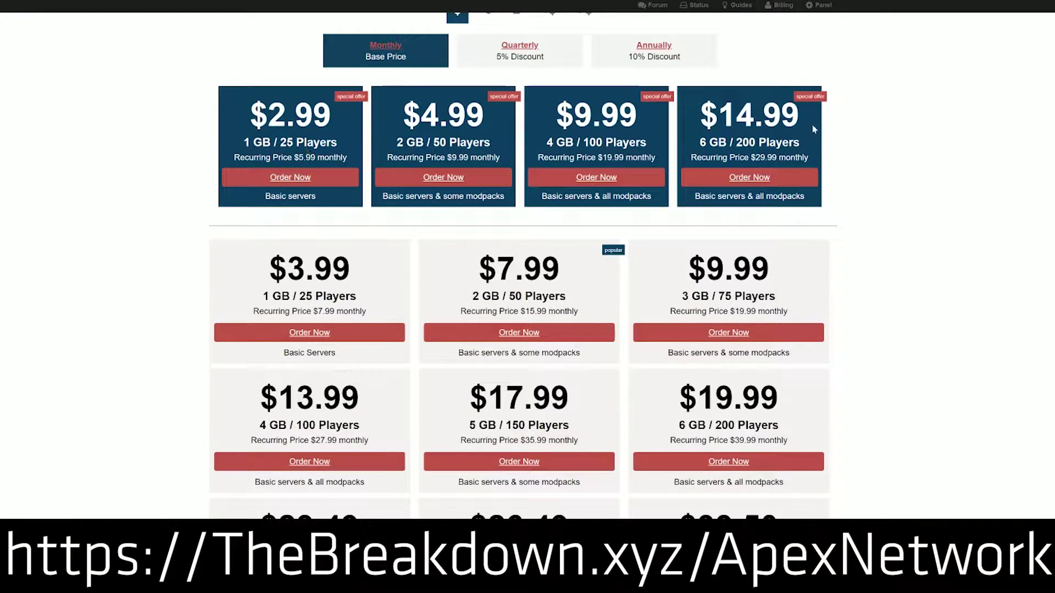
scroll(310, 138, up, 3)
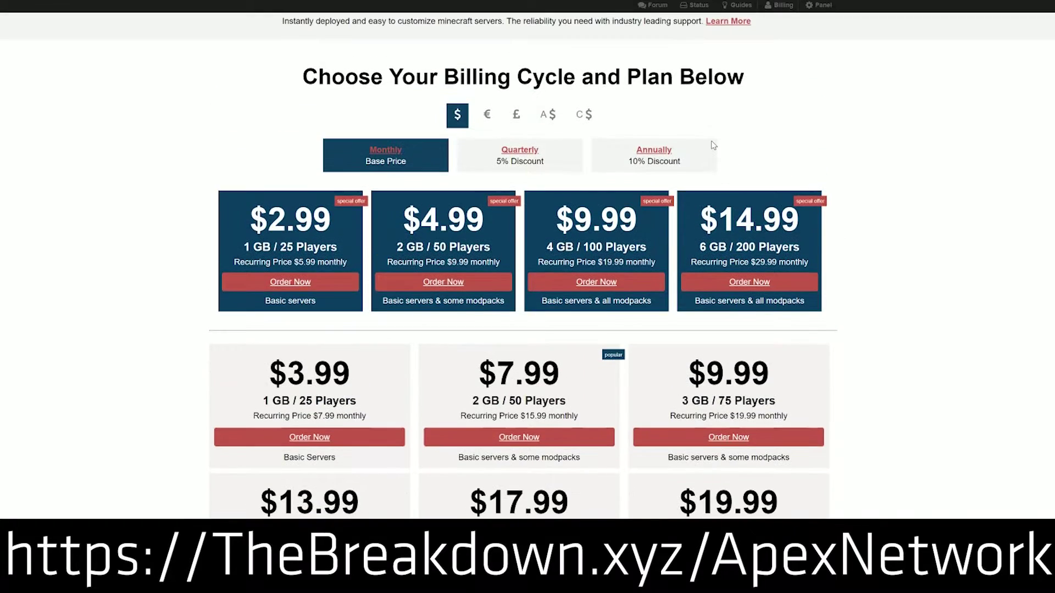
scroll(310, 138, down, 1)
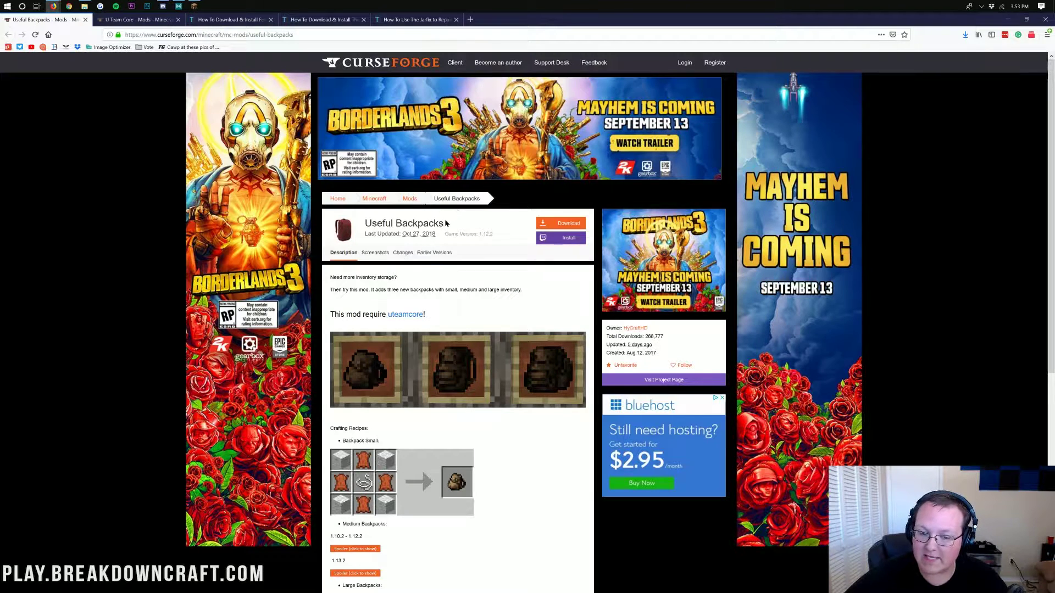
- Download the newest 1.13.2 release of Useful Backpacks from its earlier versions and save useful_backpacks-1.13.2-1.4.0.20.jar
drag(446, 223, 358, 226)
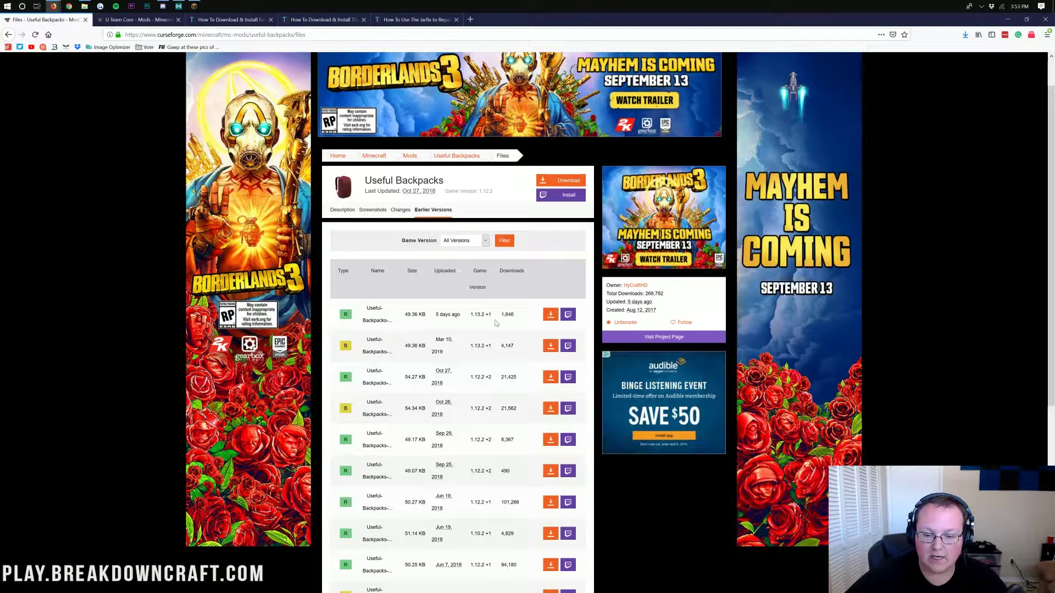
click(549, 321)
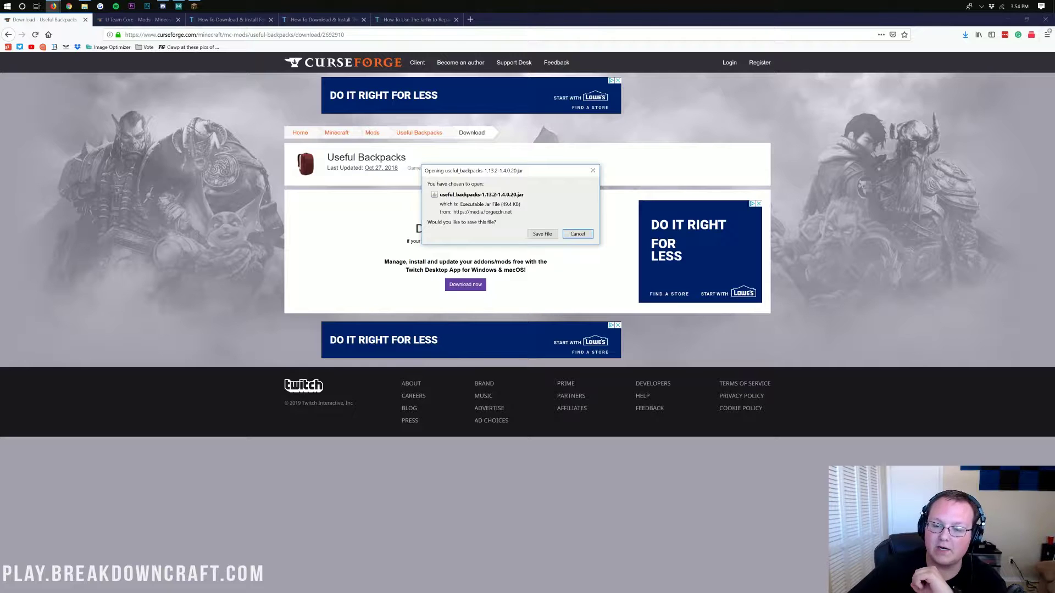
click(542, 234)
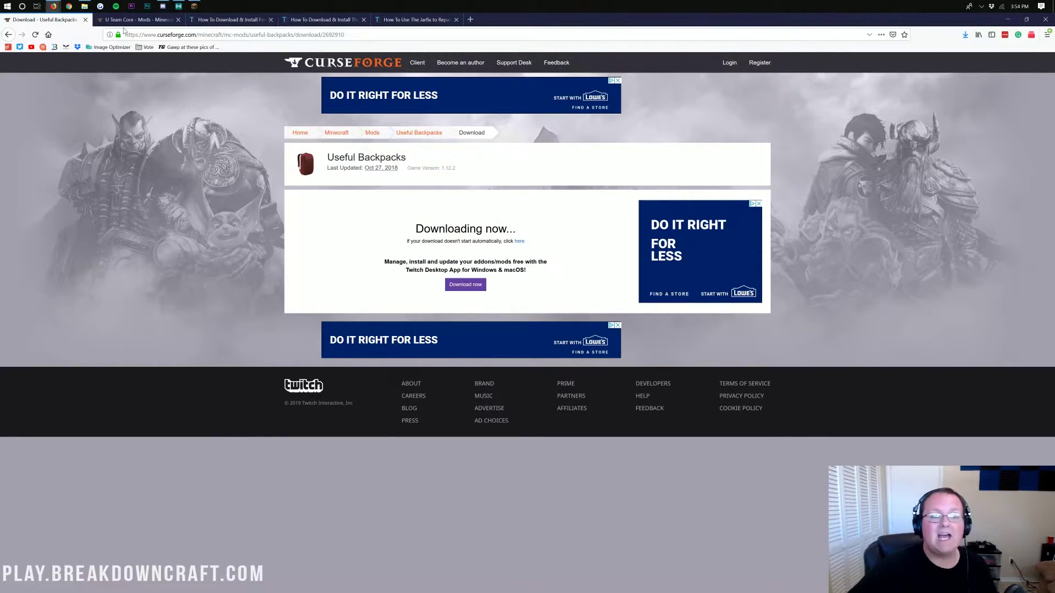
- Download the newest 1.13.2 release of U Team Core from its earlier versions and save u_team_core-1.13.2-2.3.2.103.jar
click(137, 20)
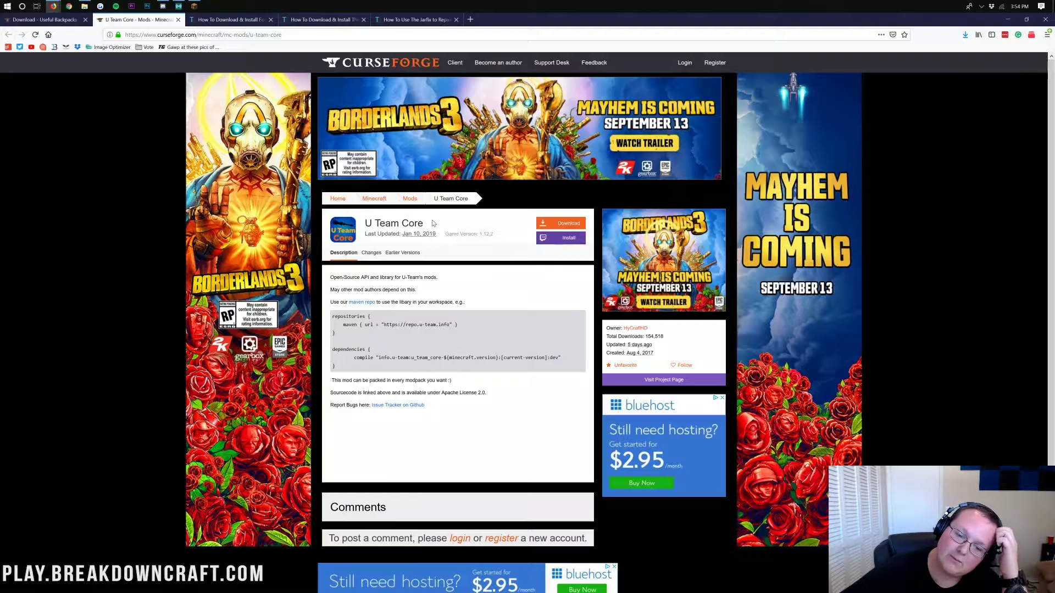
click(407, 255)
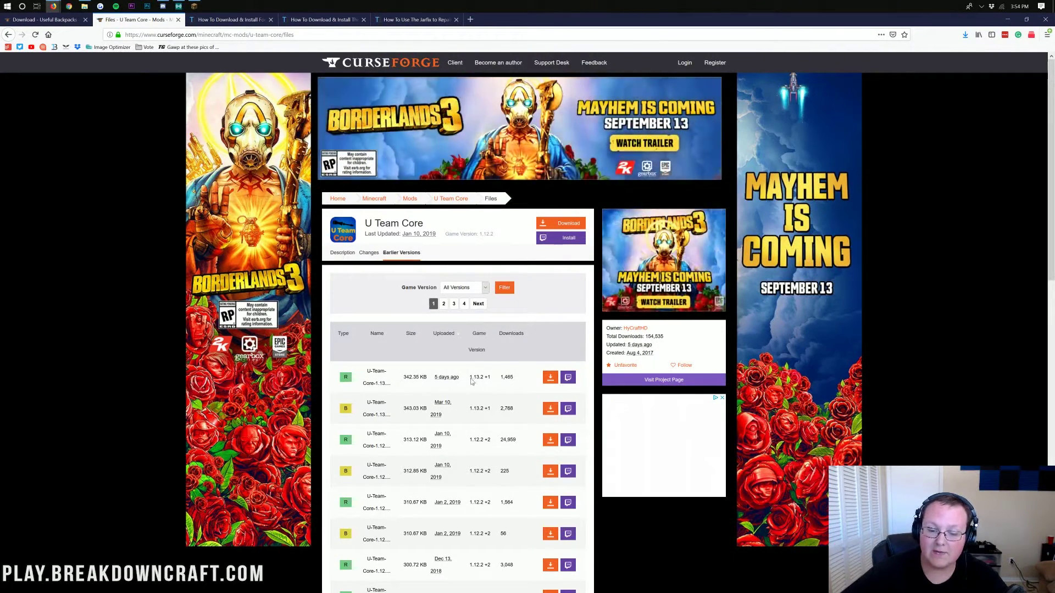
drag(472, 379, 484, 377)
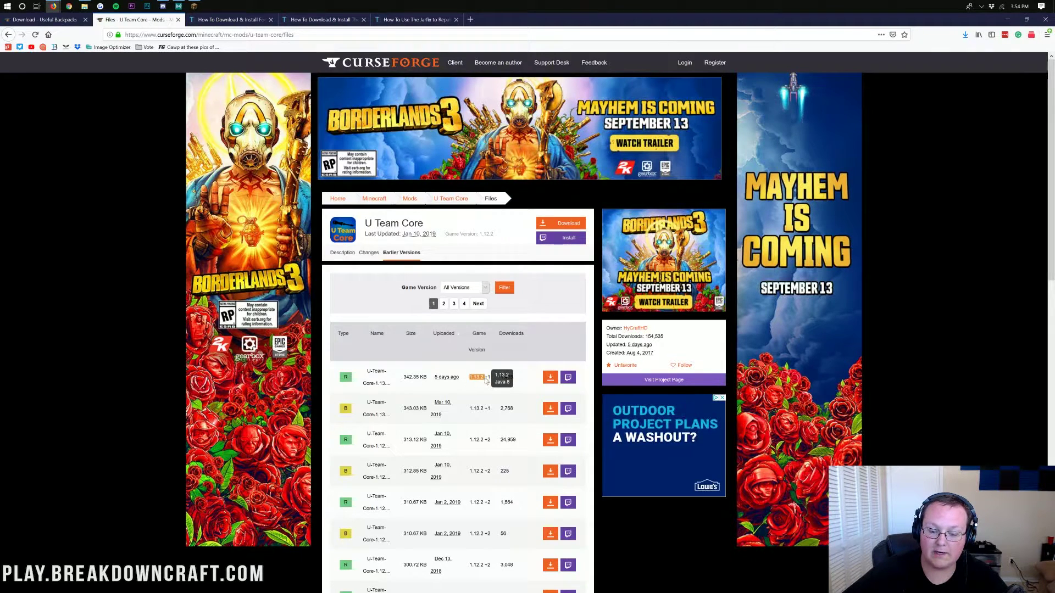
click(550, 379)
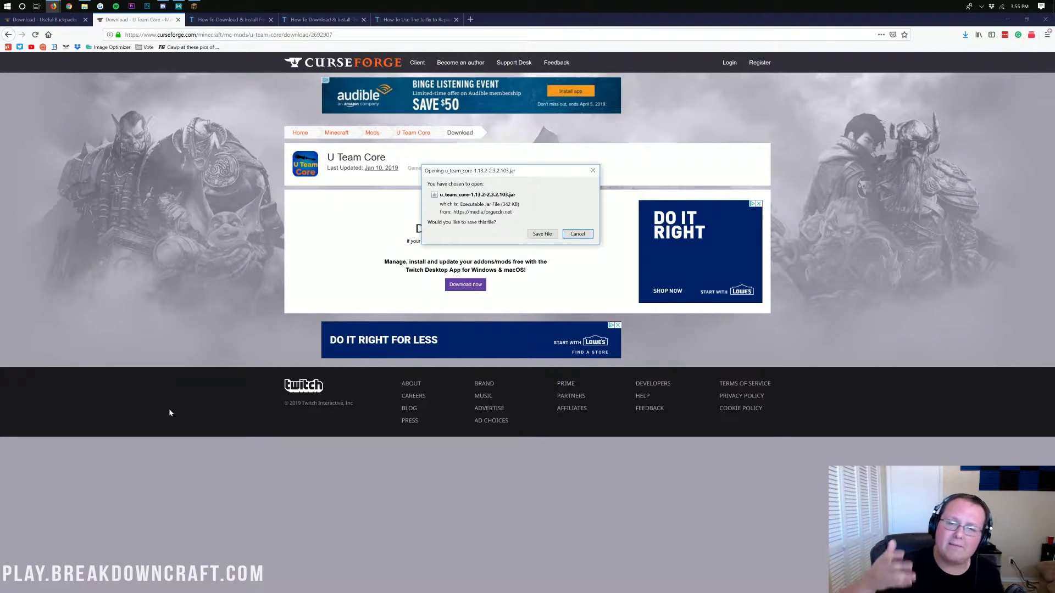
click(538, 235)
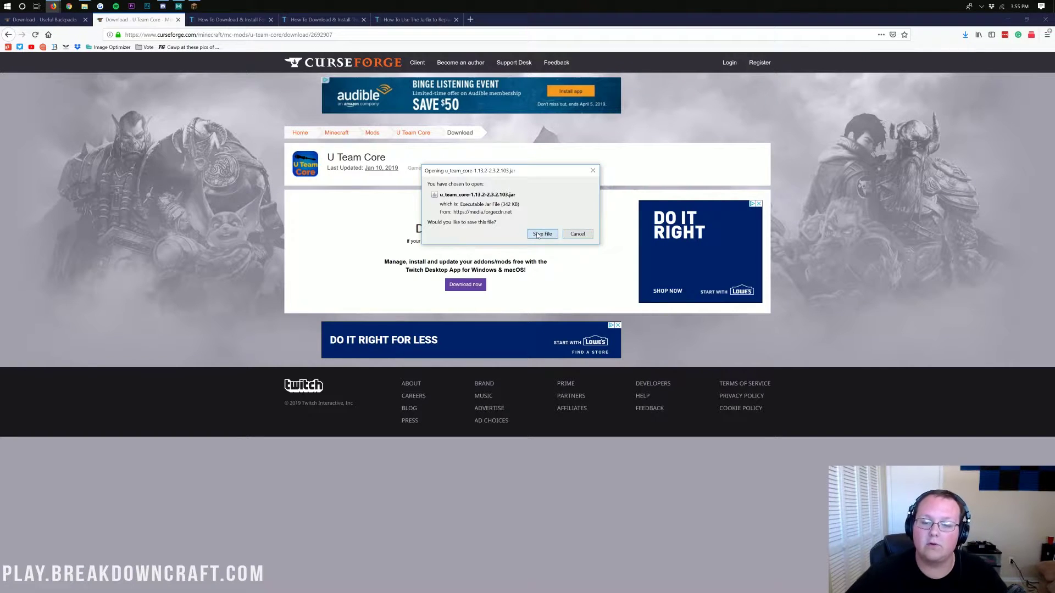
- Open the Forge download page through the download link in the How To Download & Install Forge article
click(241, 19)
scroll(333, 169, up, 5)
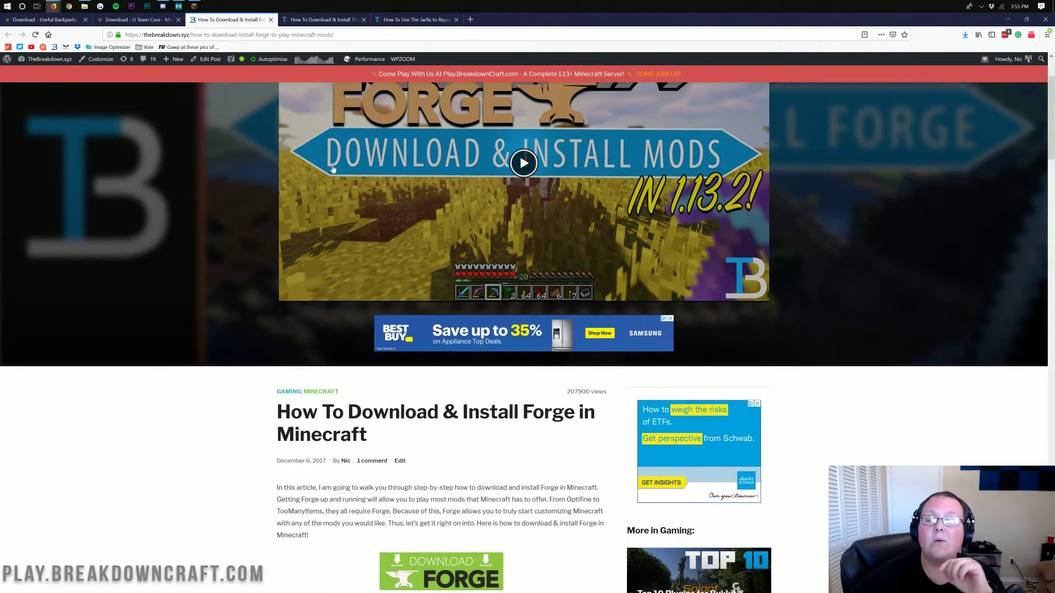
scroll(332, 169, up, 2)
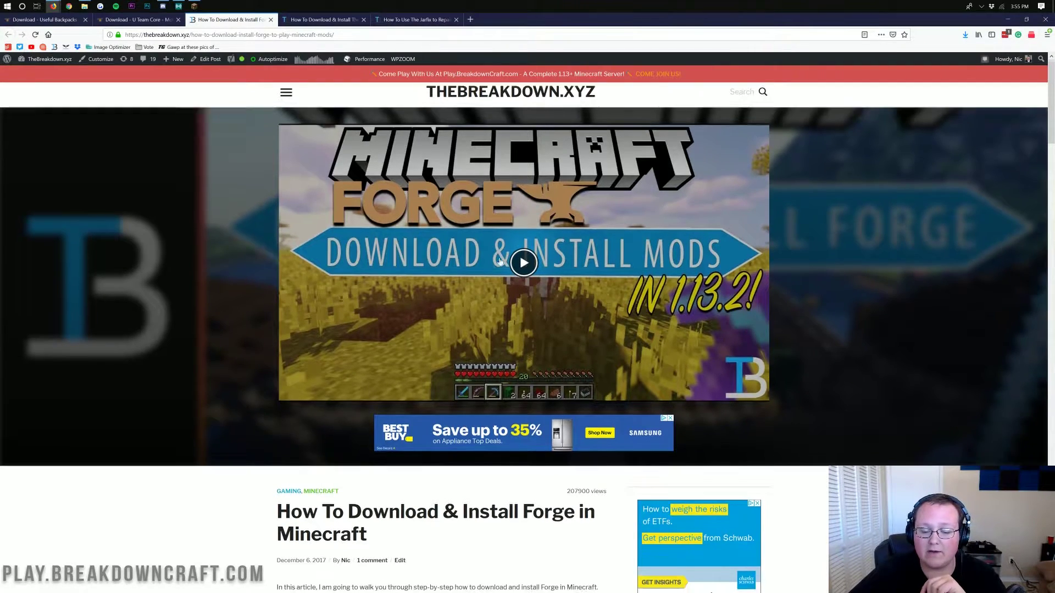
scroll(532, 273, down, 5)
scroll(395, 287, down, 2)
scroll(404, 259, down, 1)
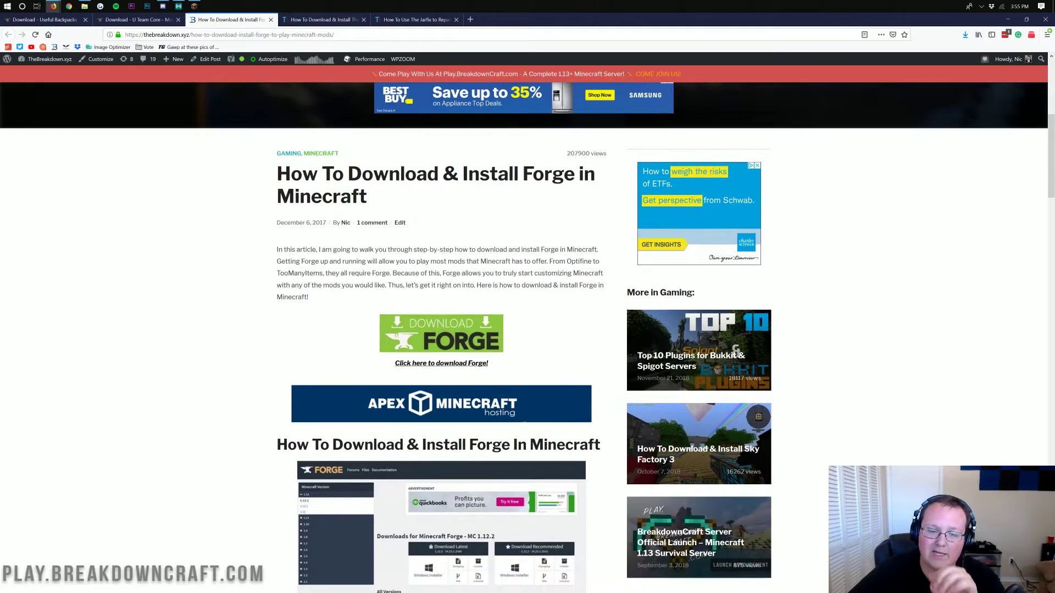
scroll(402, 267, down, 6)
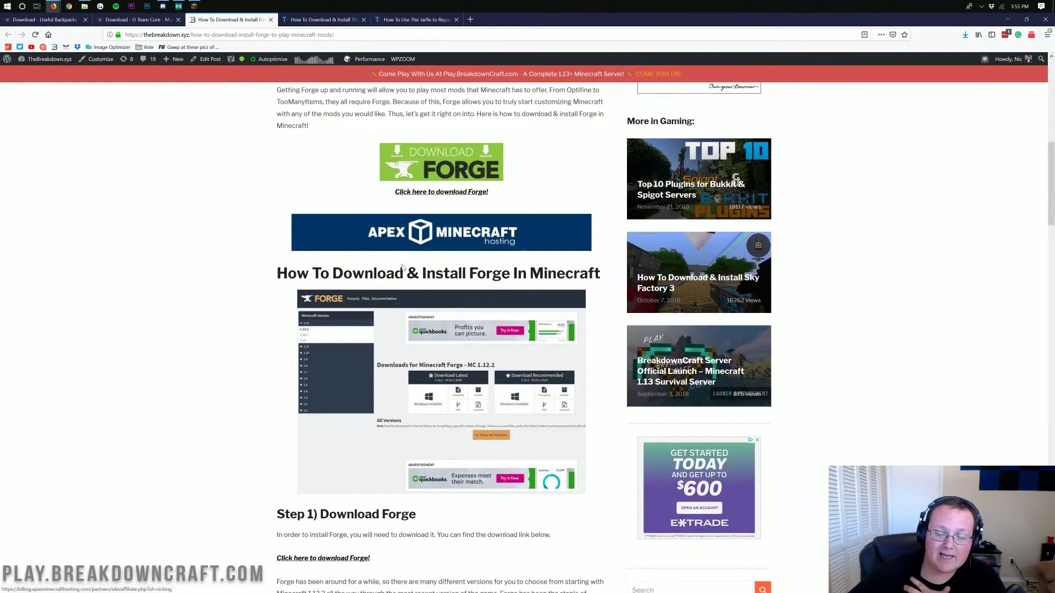
scroll(402, 267, down, 3)
scroll(402, 267, up, 7)
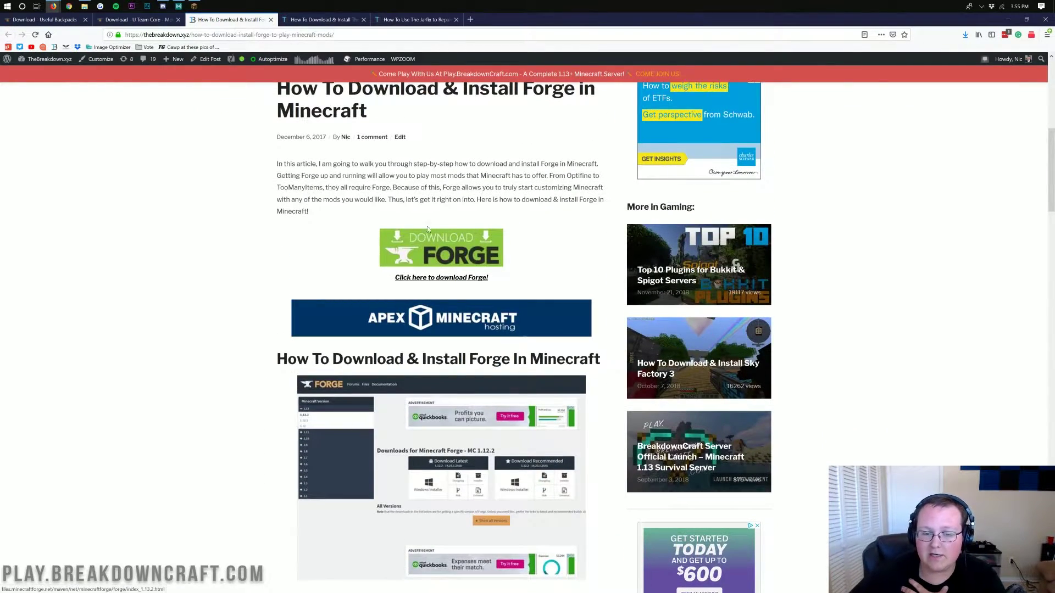
click(457, 246)
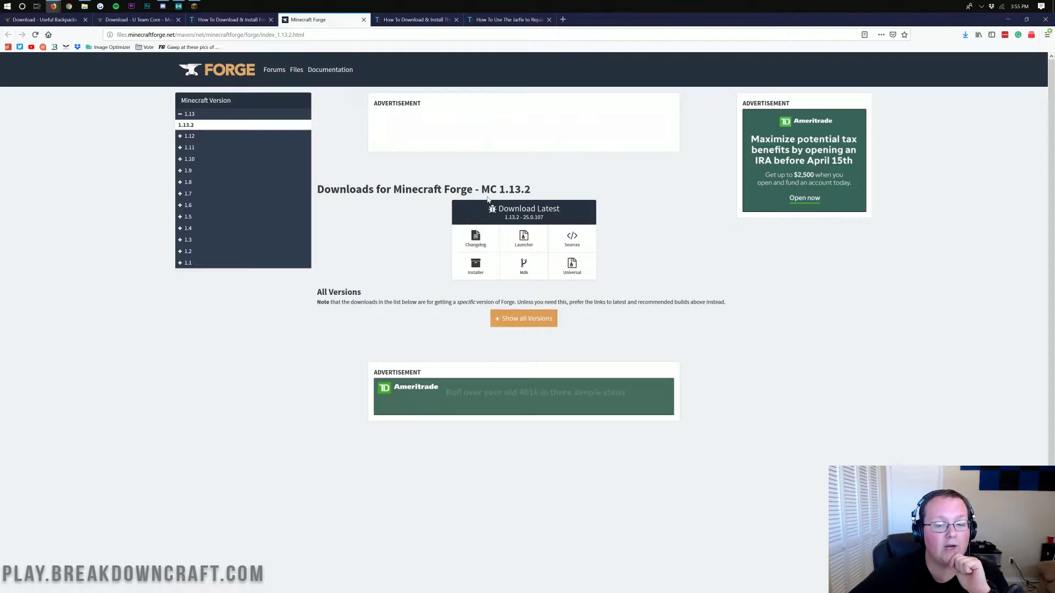
- Download the latest Forge installer for Minecraft 1.13.2, skipping the advertisement, and save forge-1.13.2-25.0.107-installer.jar
drag(482, 189, 533, 189)
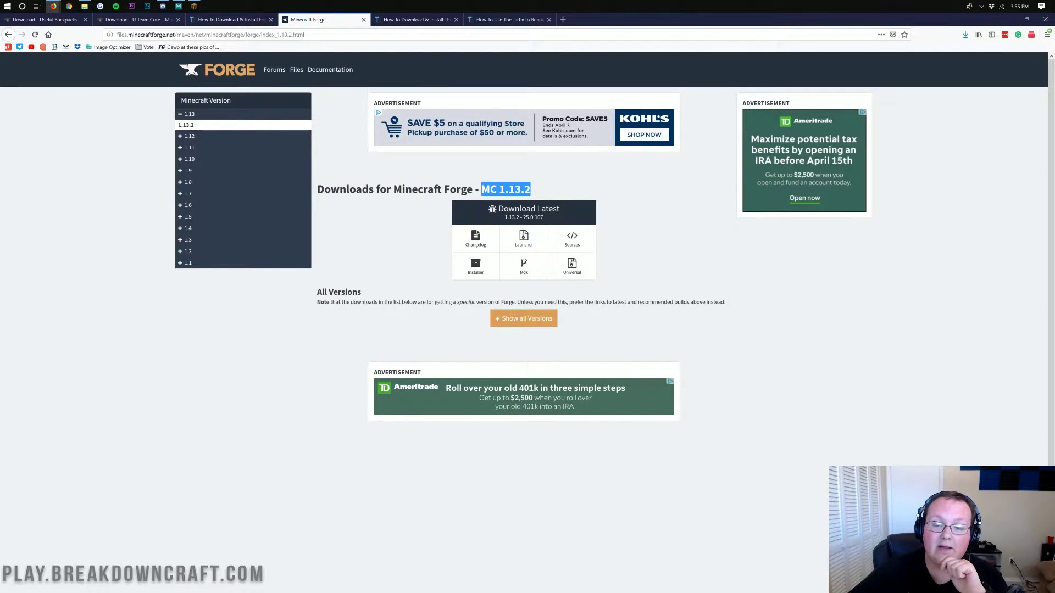
drag(531, 189, 481, 189)
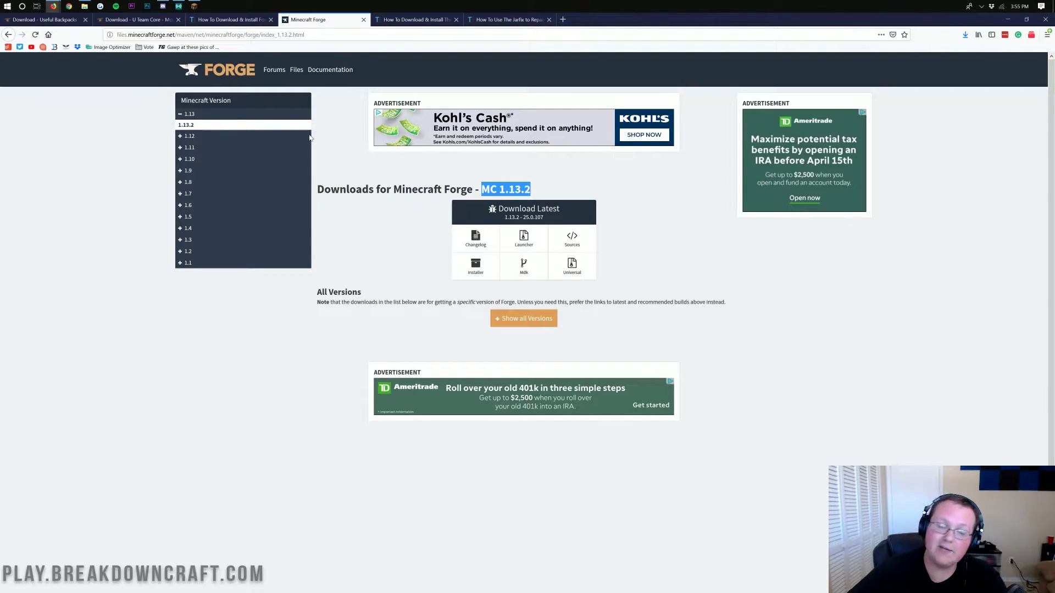
click(188, 116)
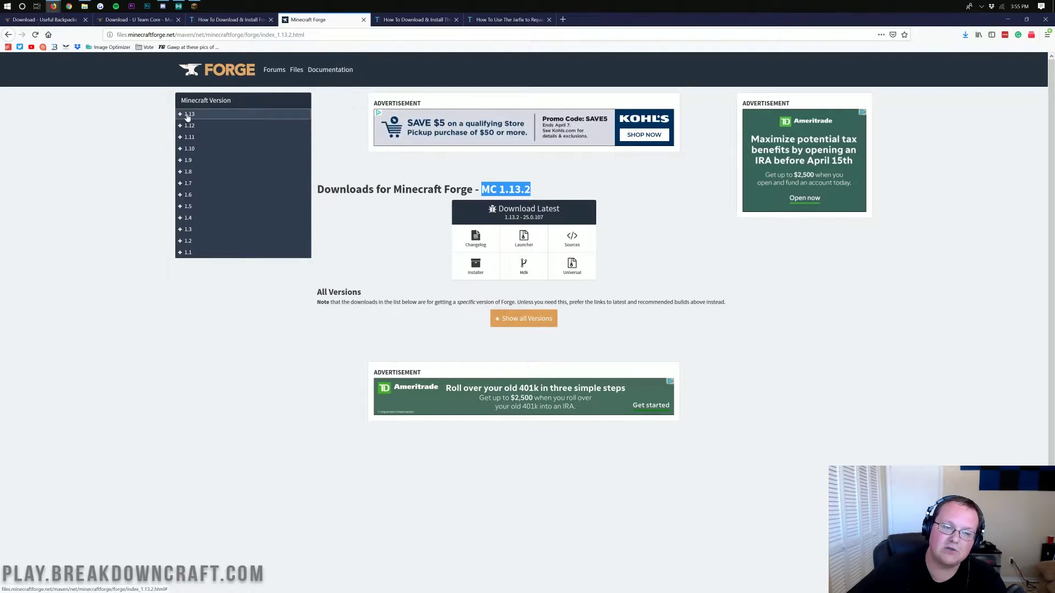
click(191, 117)
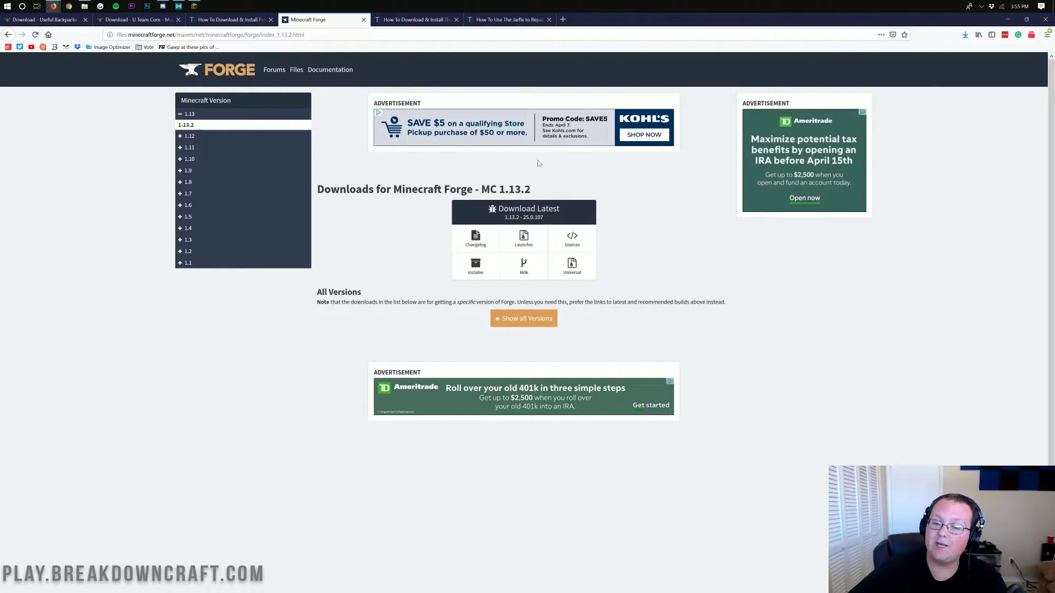
click(470, 268)
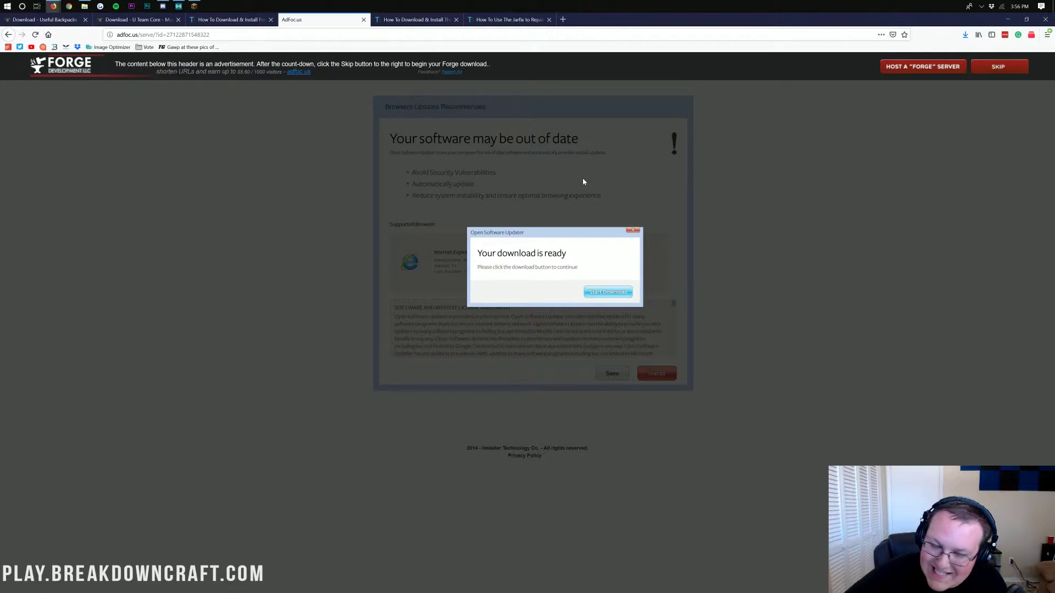
click(995, 69)
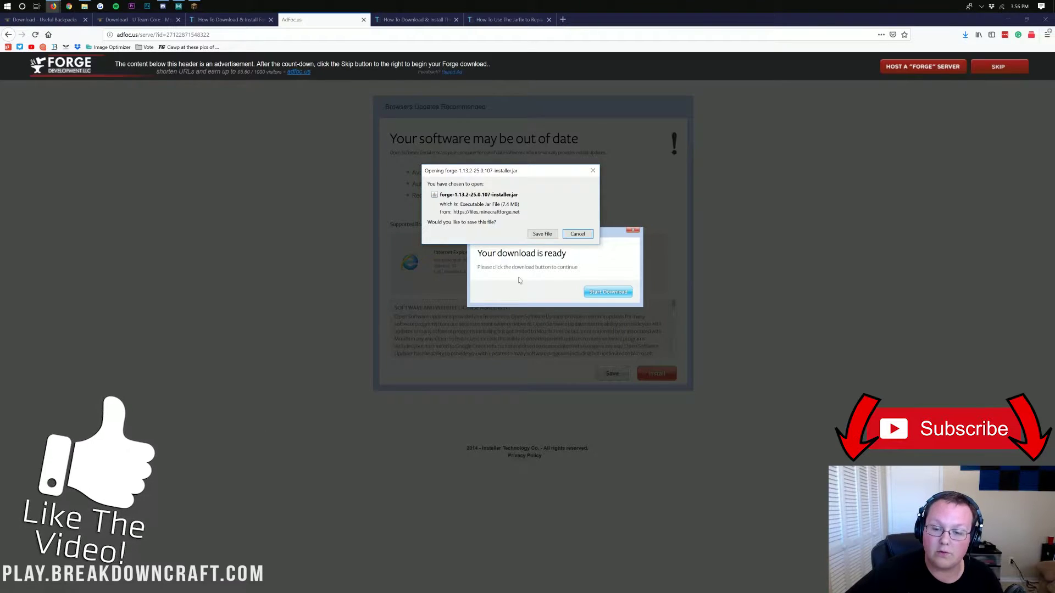
click(542, 234)
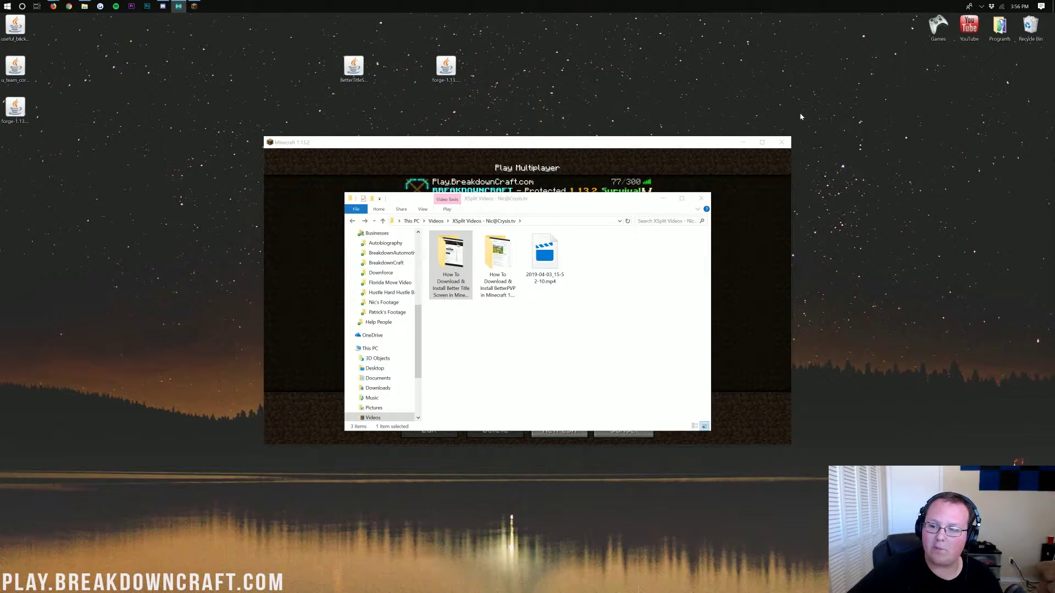
- Close the Minecraft and file explorer windows and move the old Better Title Screen and Forge files to the Recycle Bin
click(782, 142)
click(706, 198)
drag(572, 102, 1031, 28)
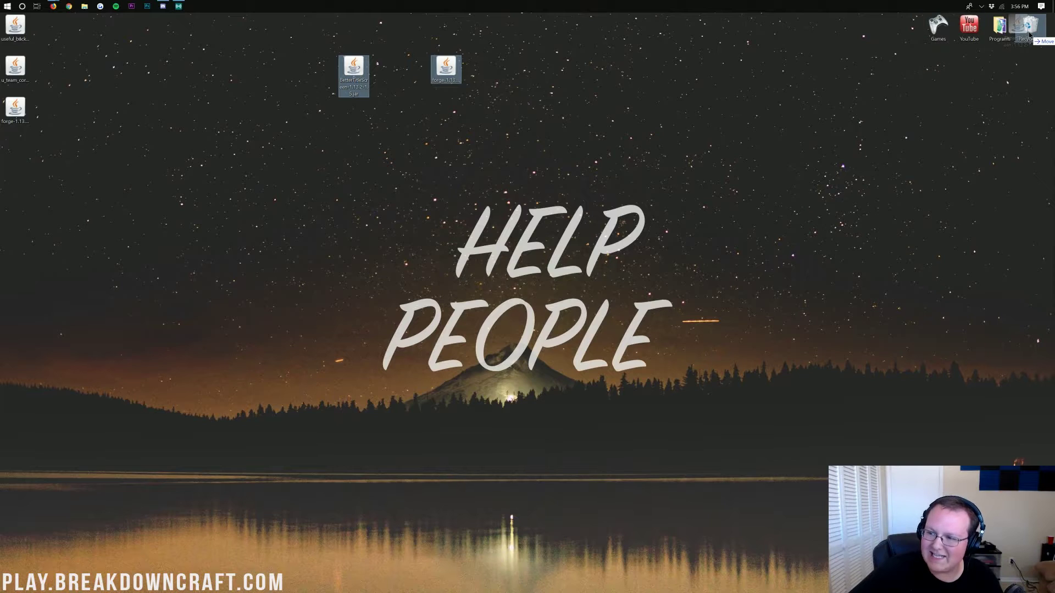
- Move the downloaded Useful Backpacks, U Team Core and Forge files toward the middle of the desktop
drag(203, 176, 35, 33)
drag(85, 111, 3, 15)
drag(15, 30, 385, 111)
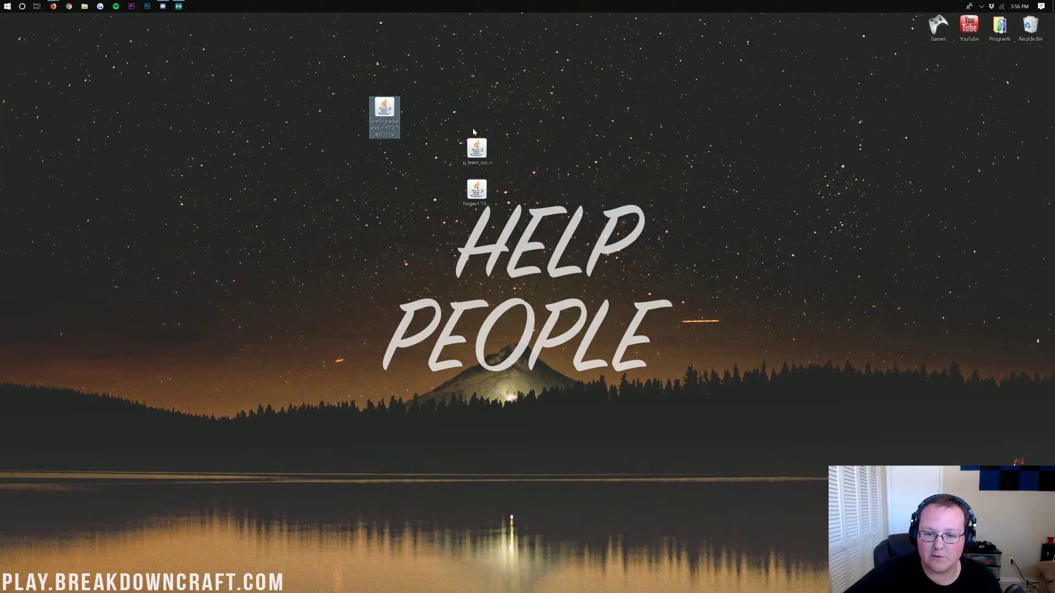
- Line up the U Team Core and Forge files in a row beside the Useful Backpacks file on the desktop
drag(477, 149, 446, 110)
drag(481, 184, 511, 102)
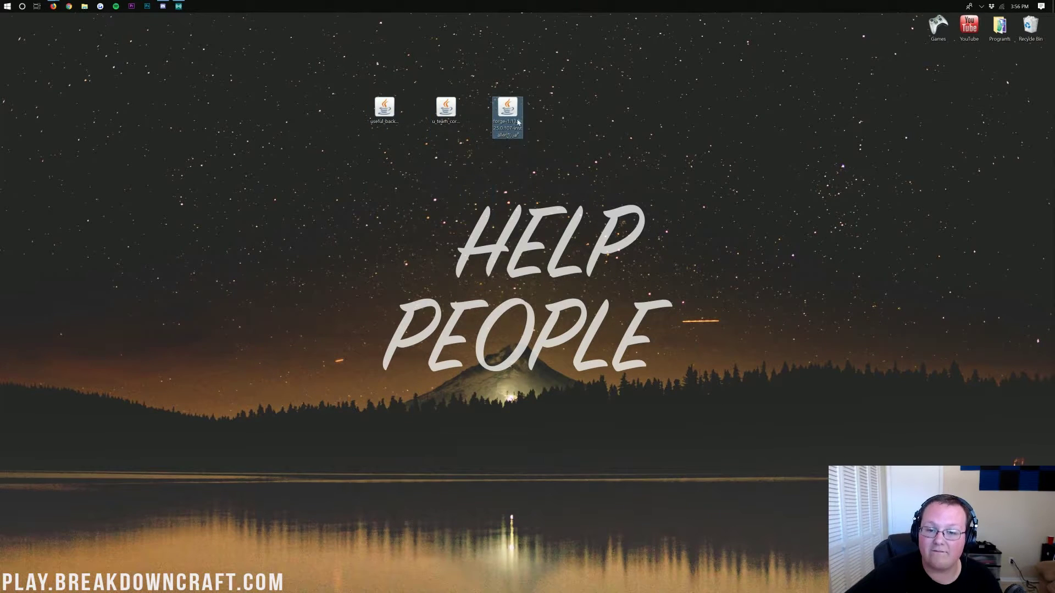
- Search Windows for the Downloads folder, view its contents and close it
click(5, 6)
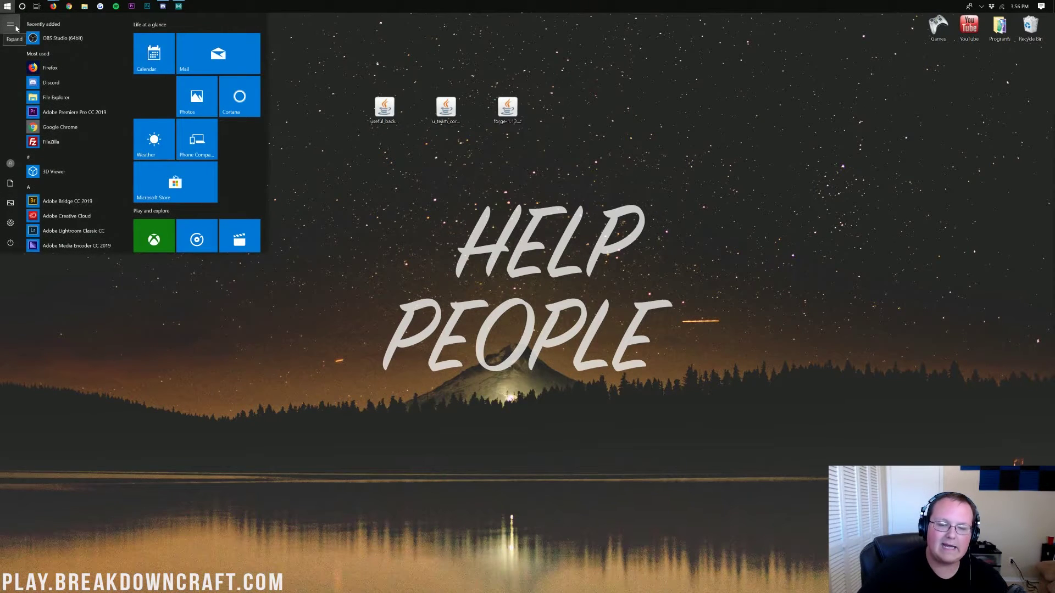
text(downloads)
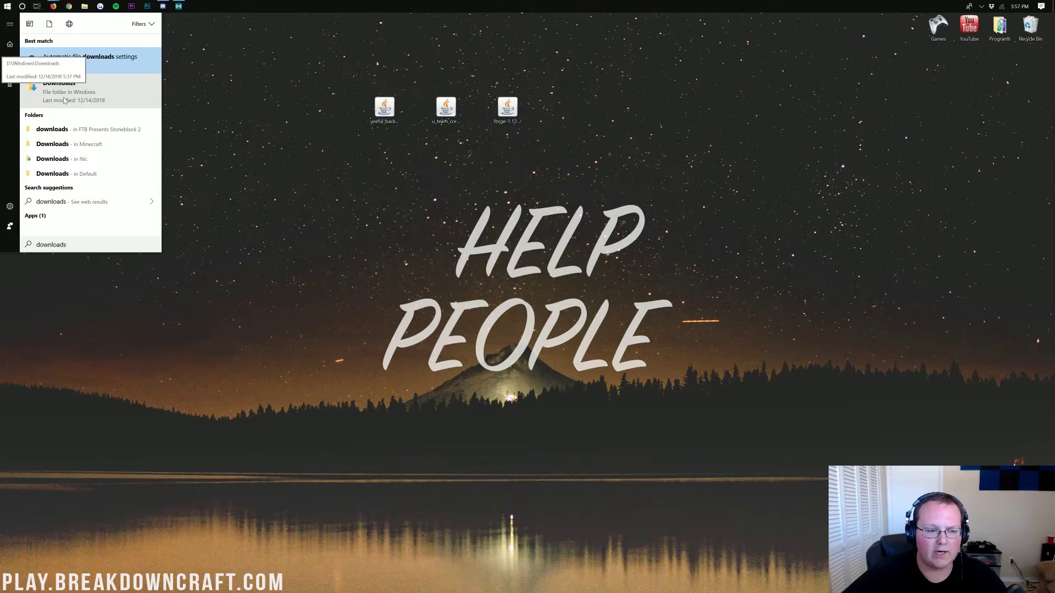
click(62, 97)
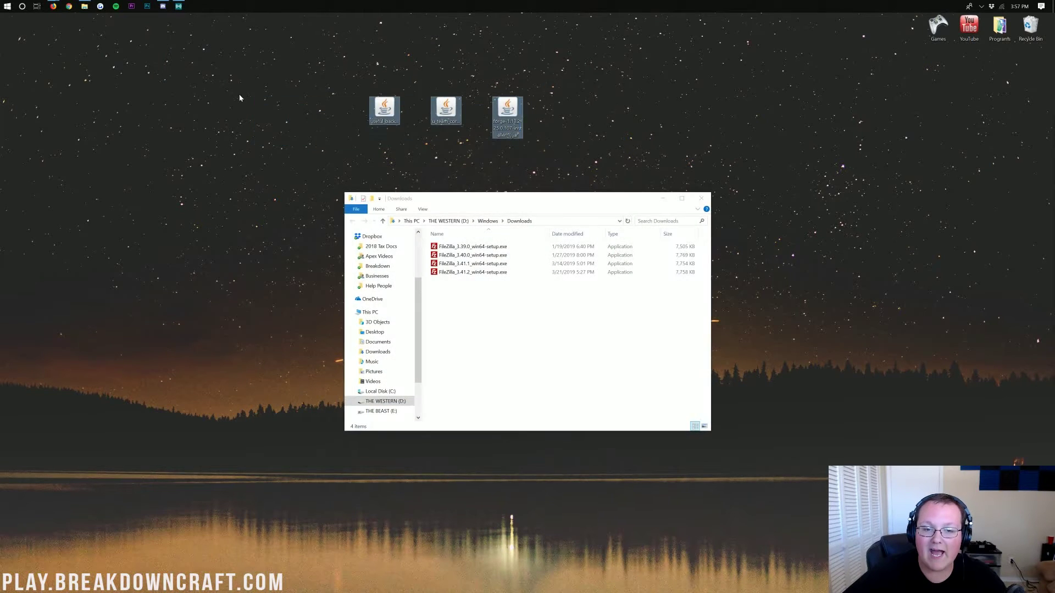
drag(381, 119, 316, 171)
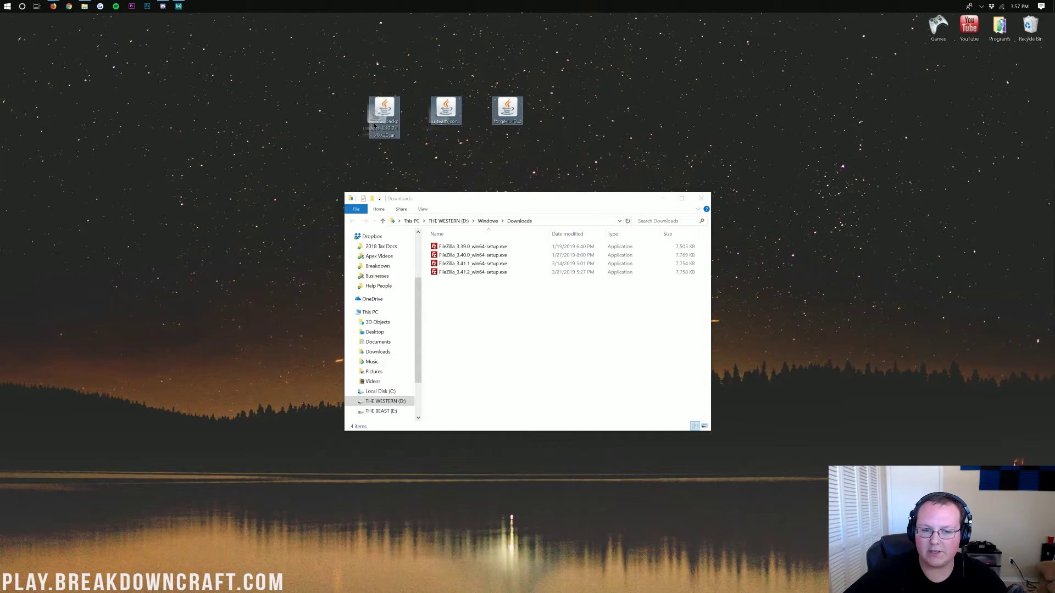
click(701, 198)
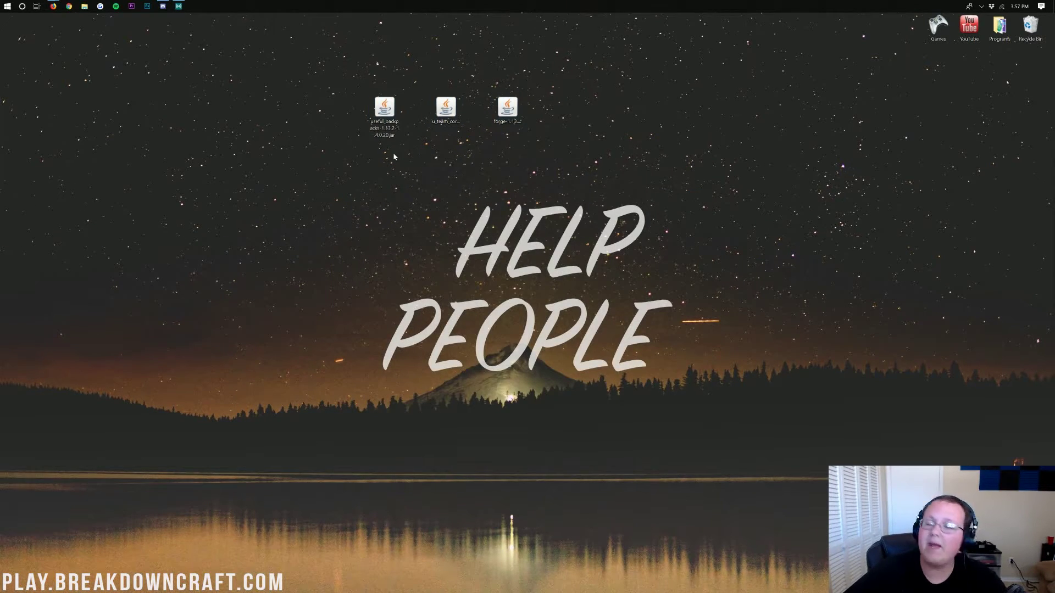
click(505, 102)
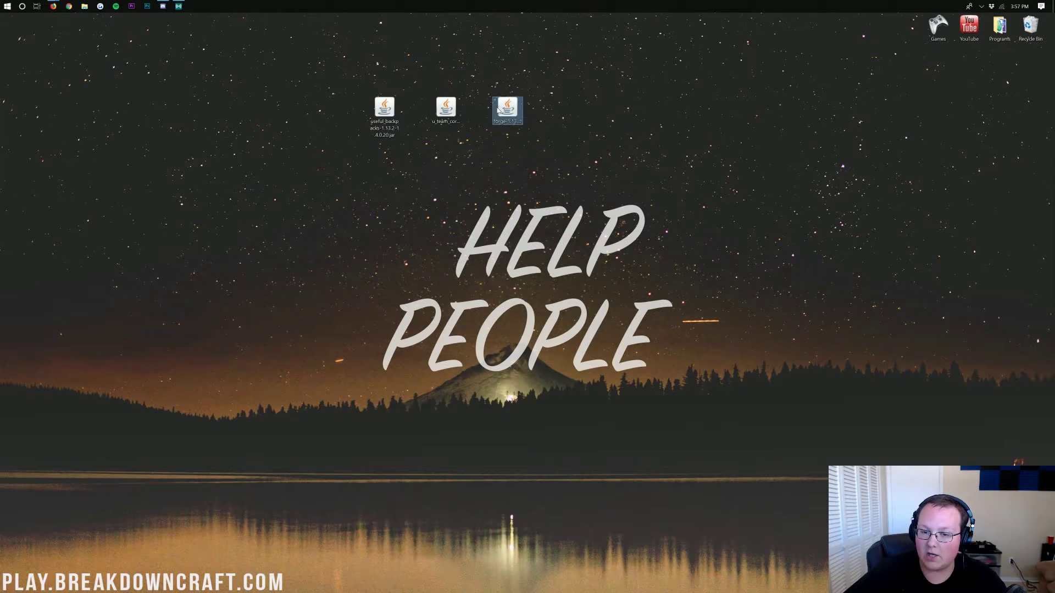
right_click(502, 110)
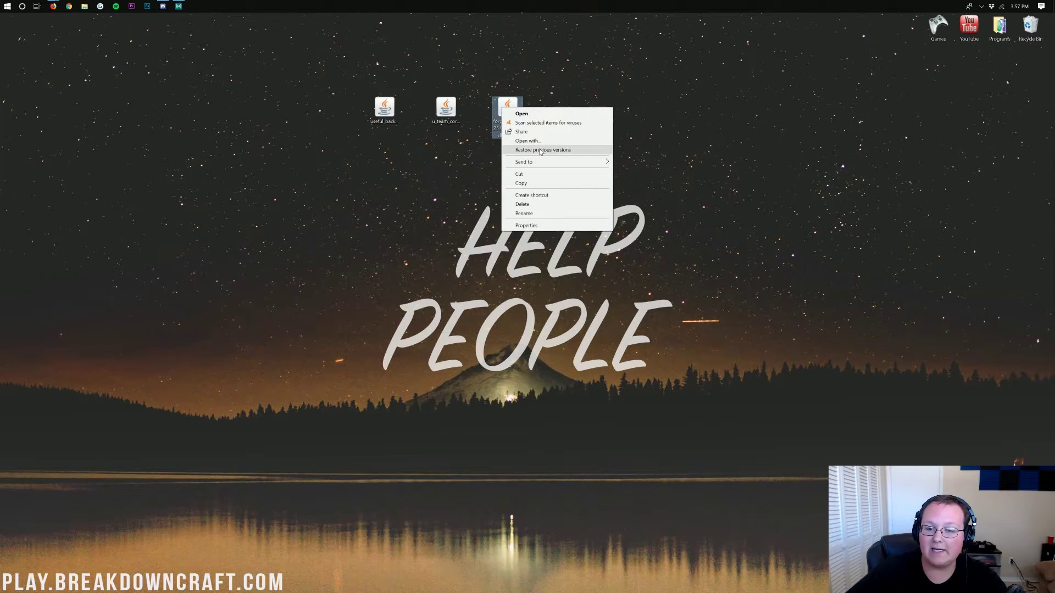
click(527, 141)
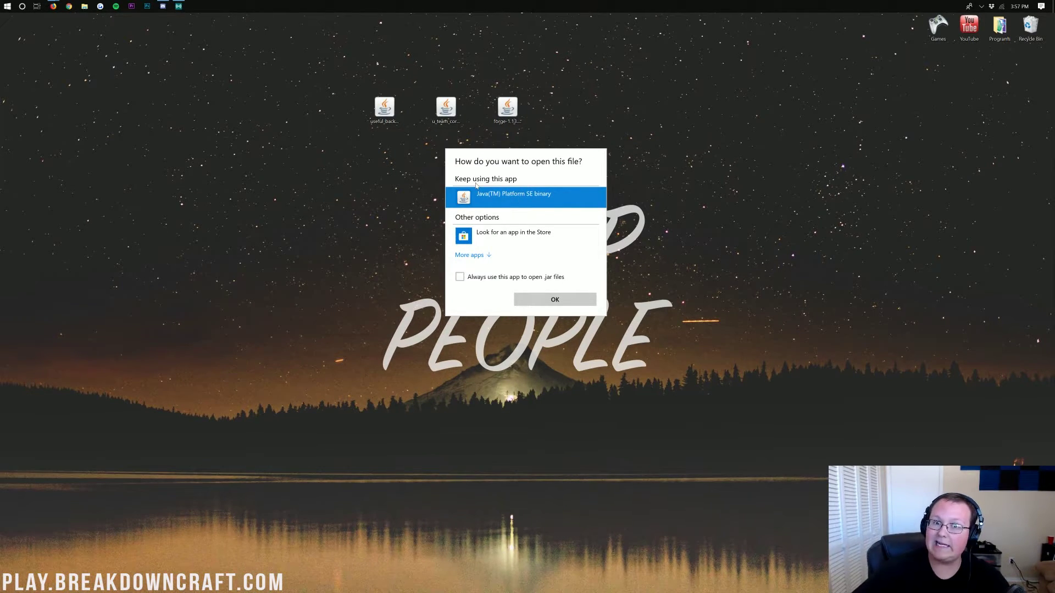
click(389, 156)
- Switch to Firefox and look through the article How To Download & Install The Java SE Development Kit
mouse_move(52, 6)
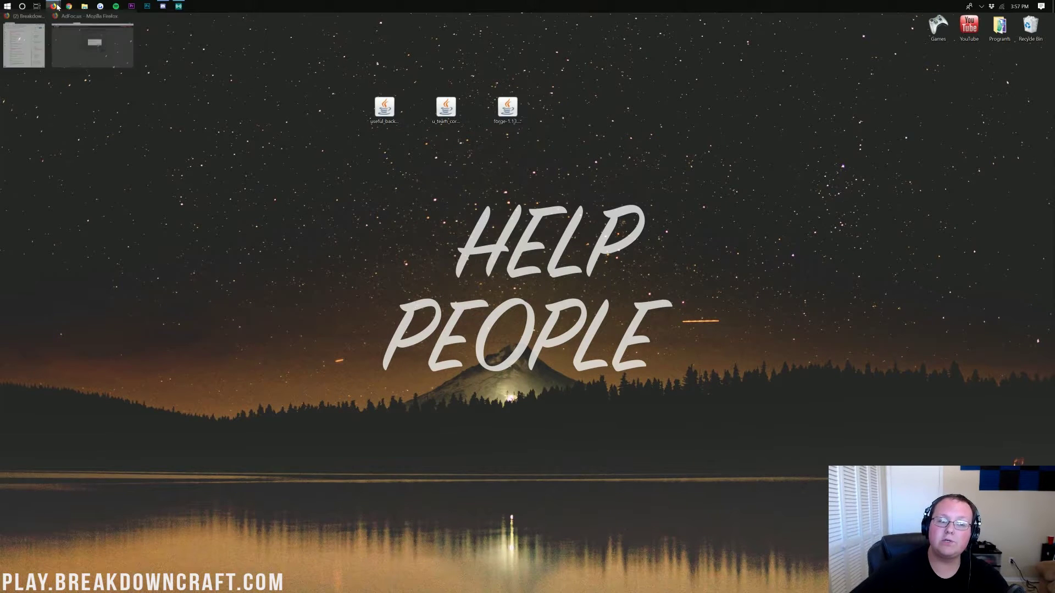
click(94, 38)
click(399, 21)
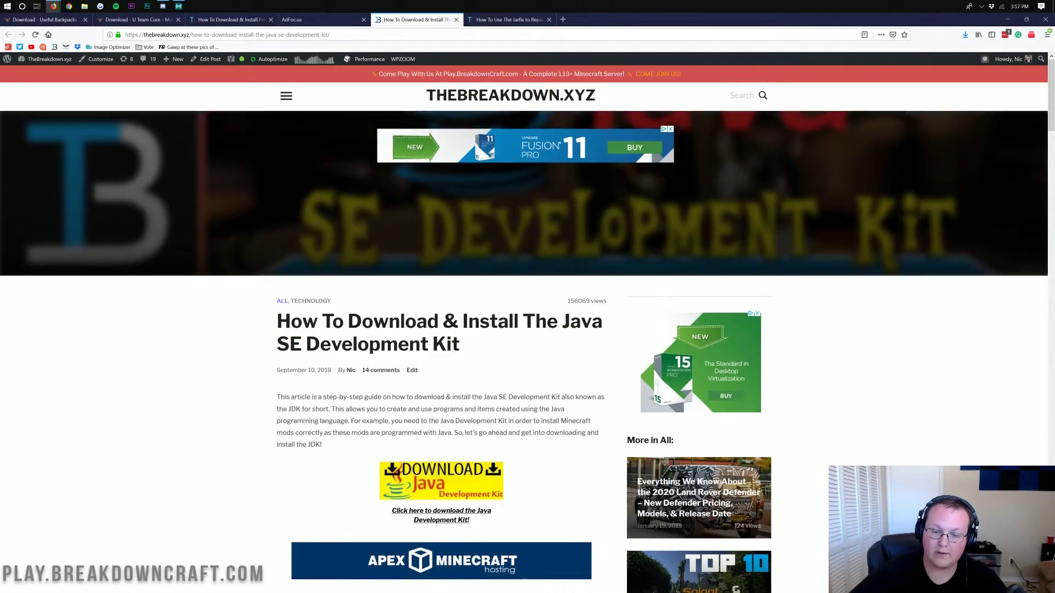
scroll(431, 363, down, 4)
scroll(473, 337, down, 9)
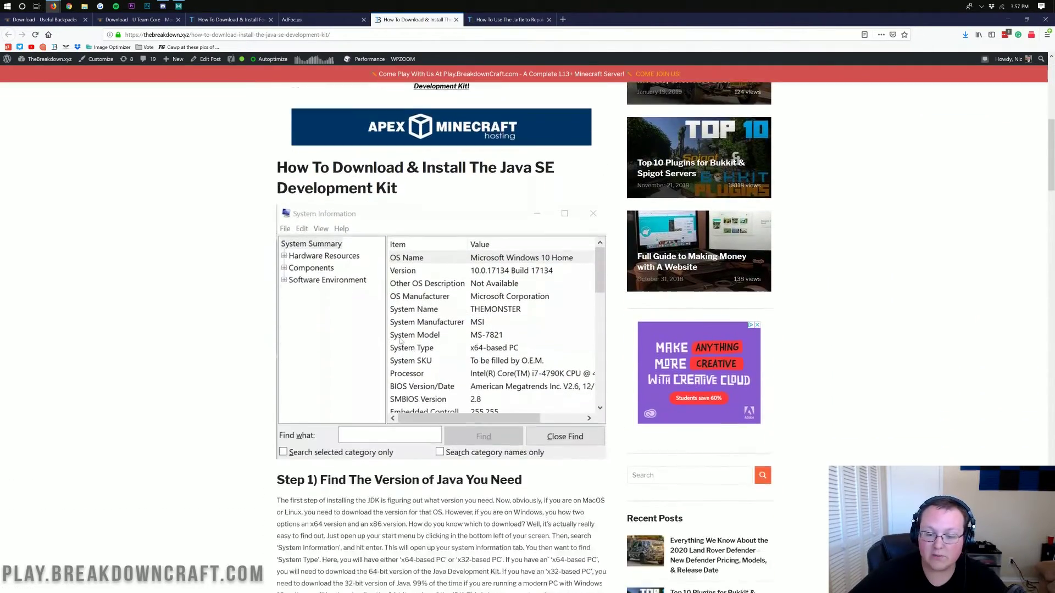
scroll(438, 308, up, 15)
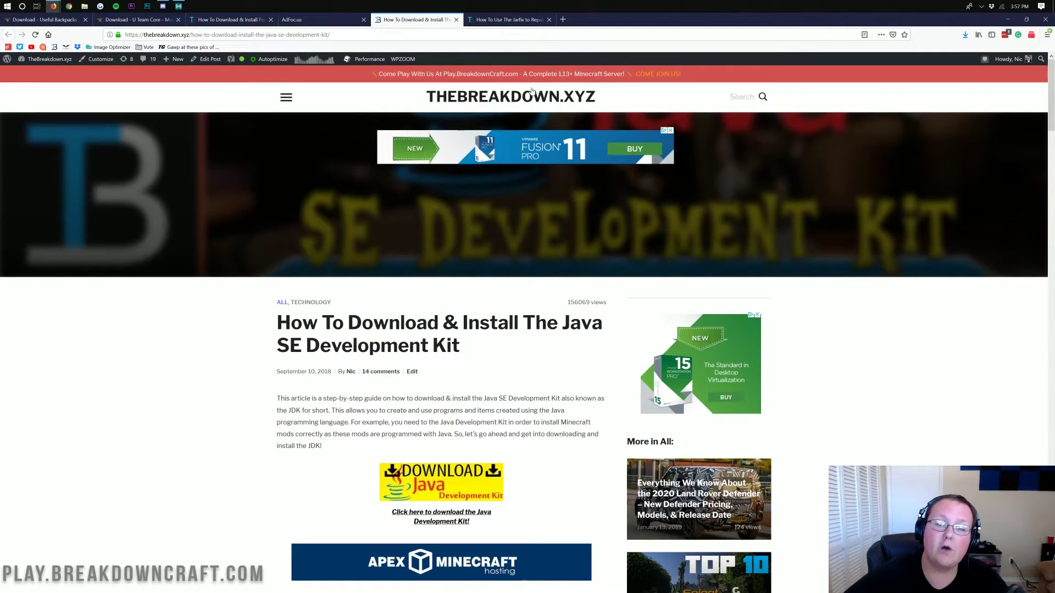
- Look through the article How To Use The Jarfix to Repair .jar Files on Your PC and minimize the browser
click(482, 20)
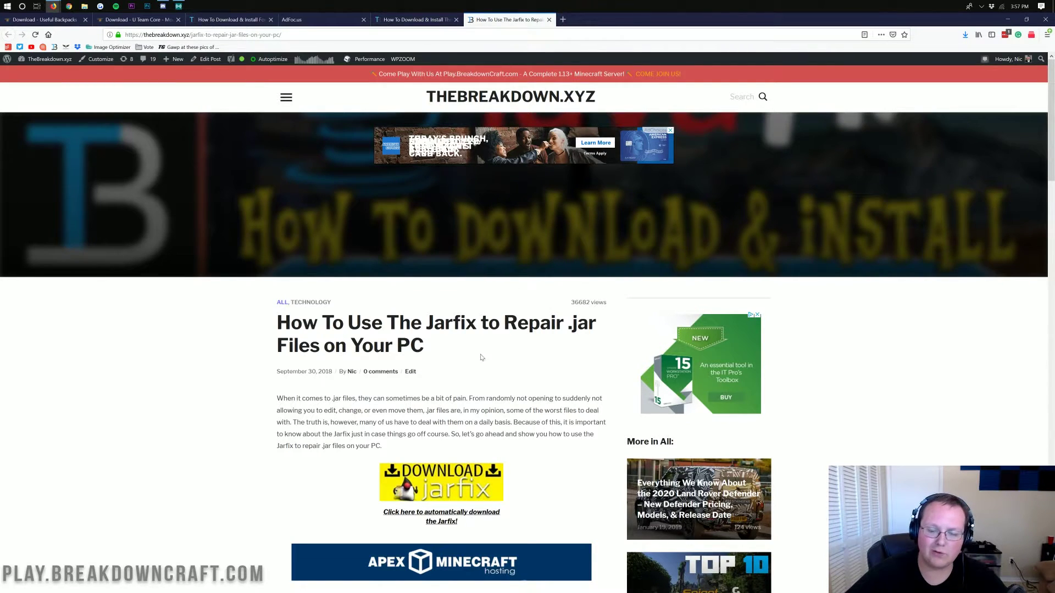
scroll(491, 282, down, 5)
scroll(491, 282, down, 1)
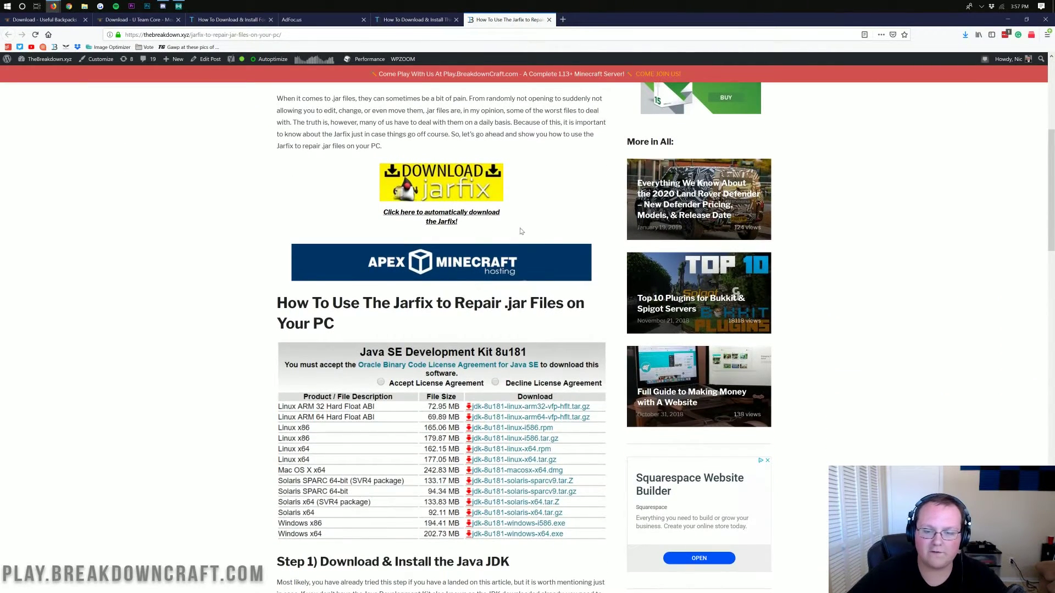
scroll(432, 291, up, 6)
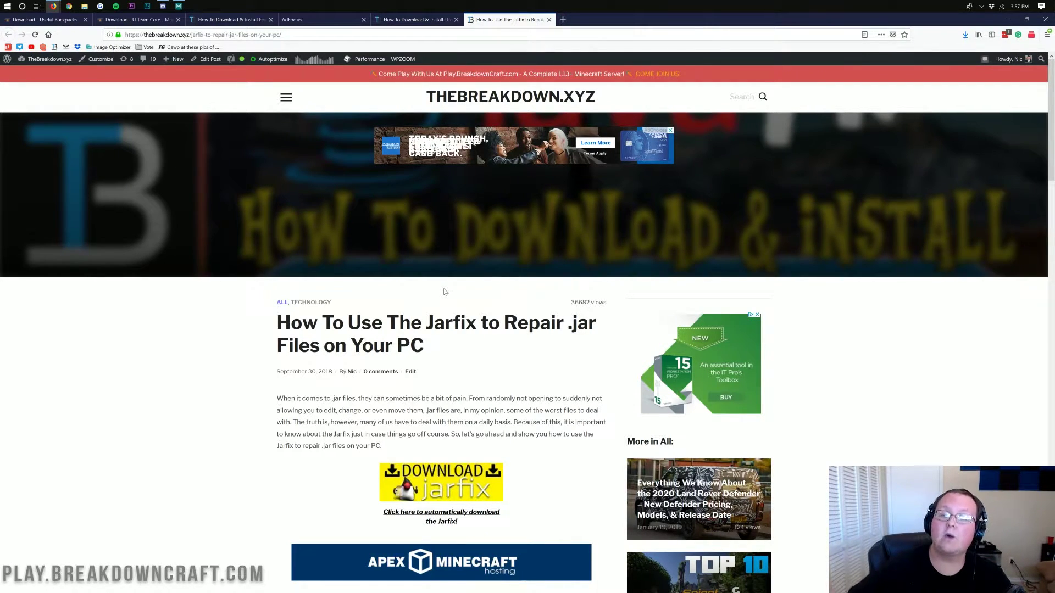
click(1024, 19)
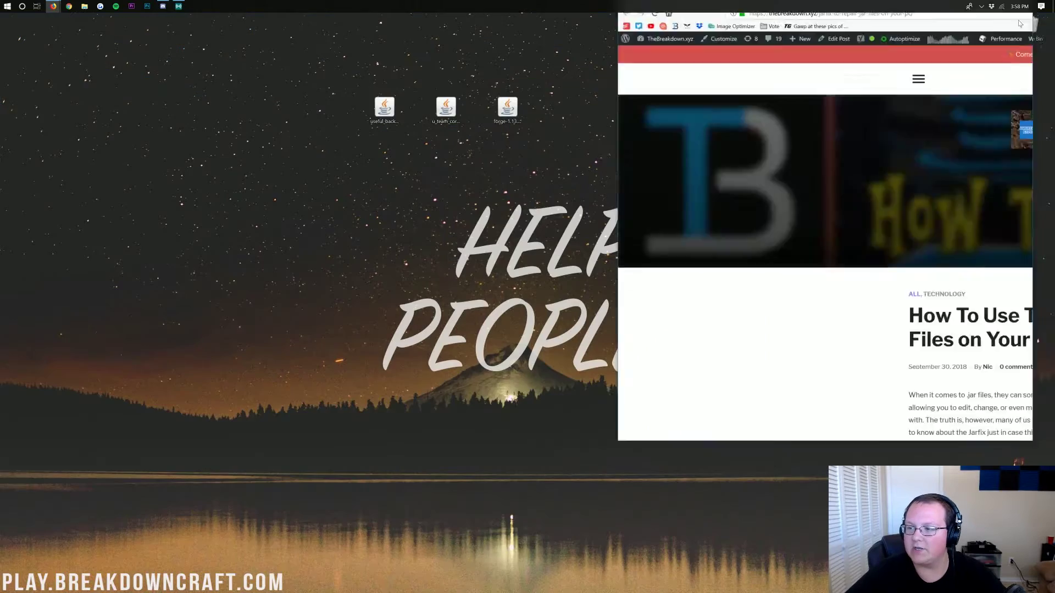
click(1021, 20)
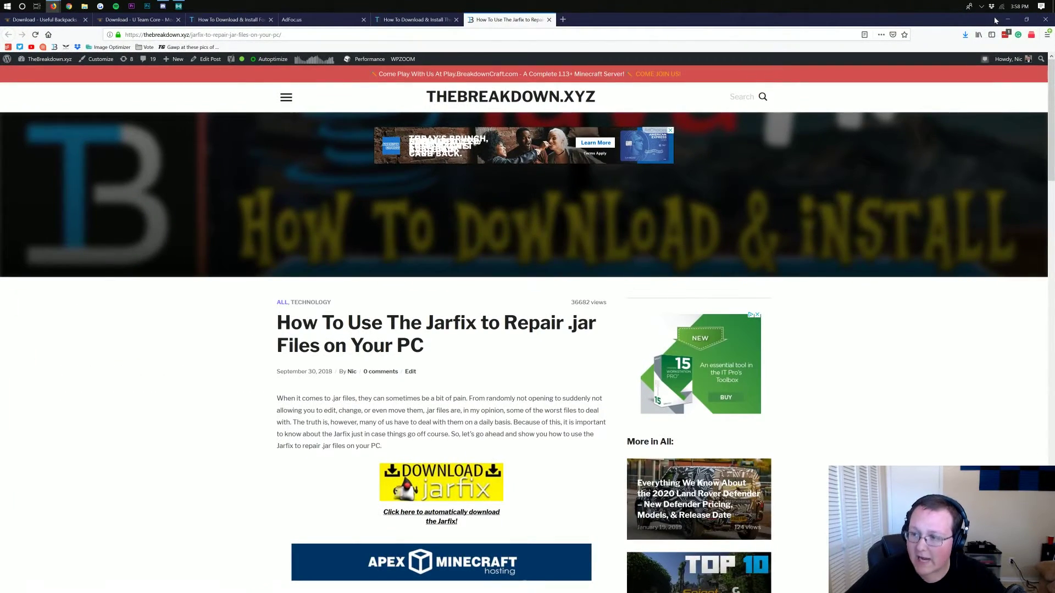
click(1007, 20)
- Open the Forge installer with Java(TM) Platform SE binary and install the Forge client for 1.13.2
right_click(511, 111)
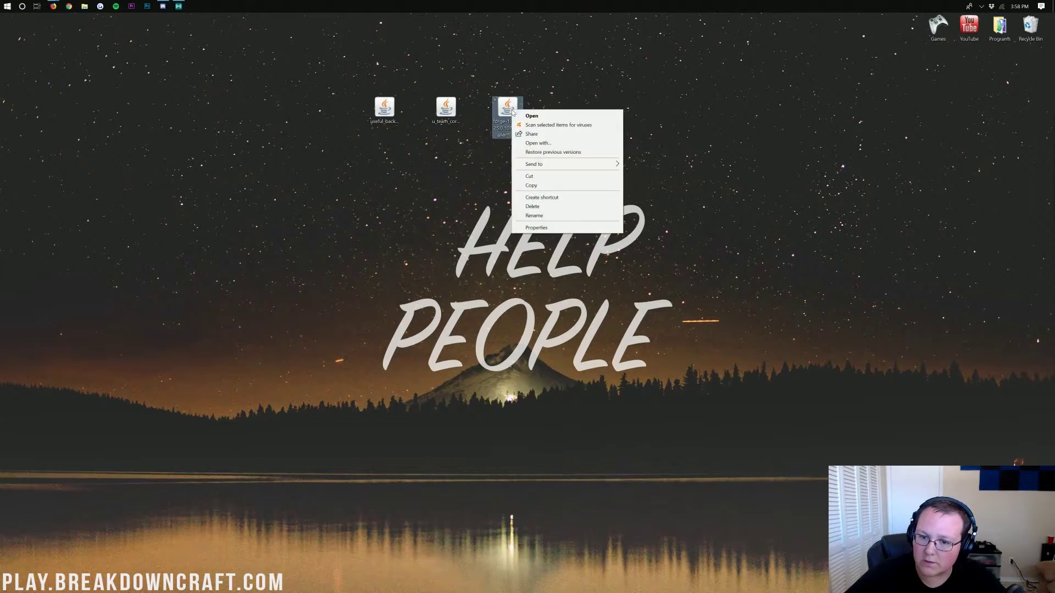
click(535, 143)
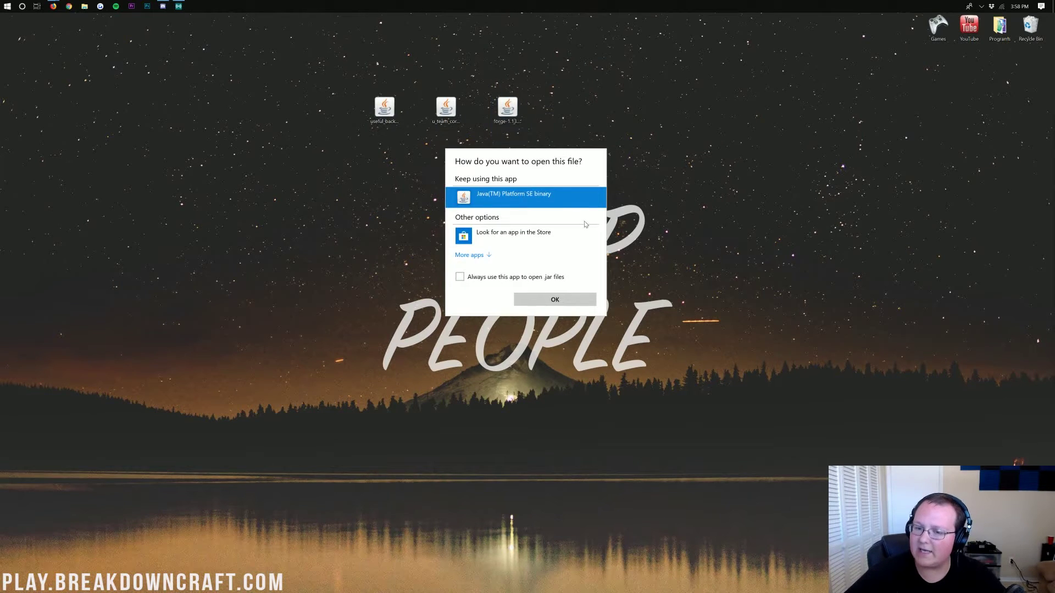
click(566, 302)
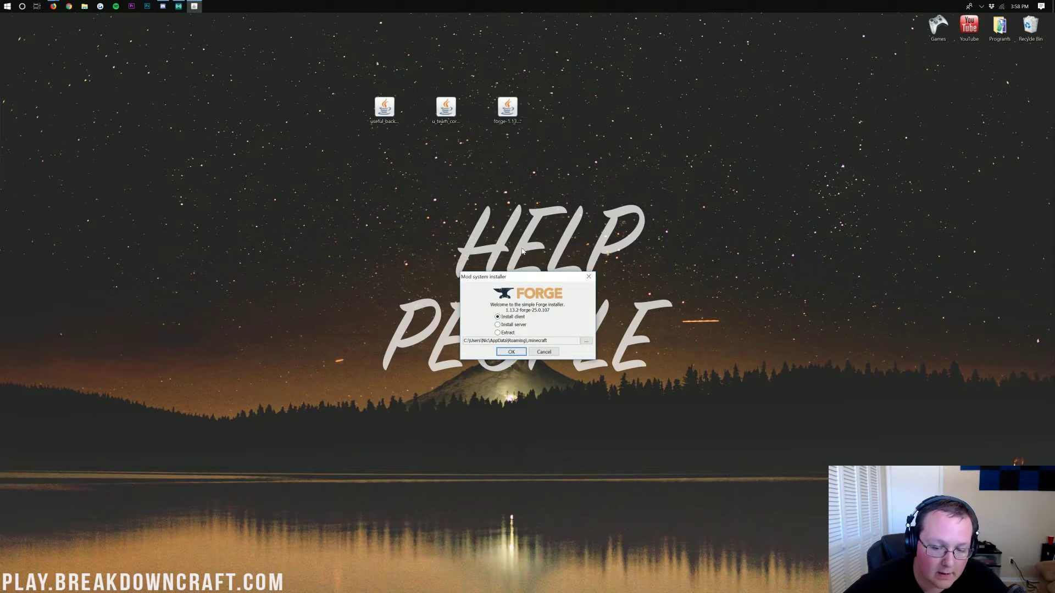
click(509, 319)
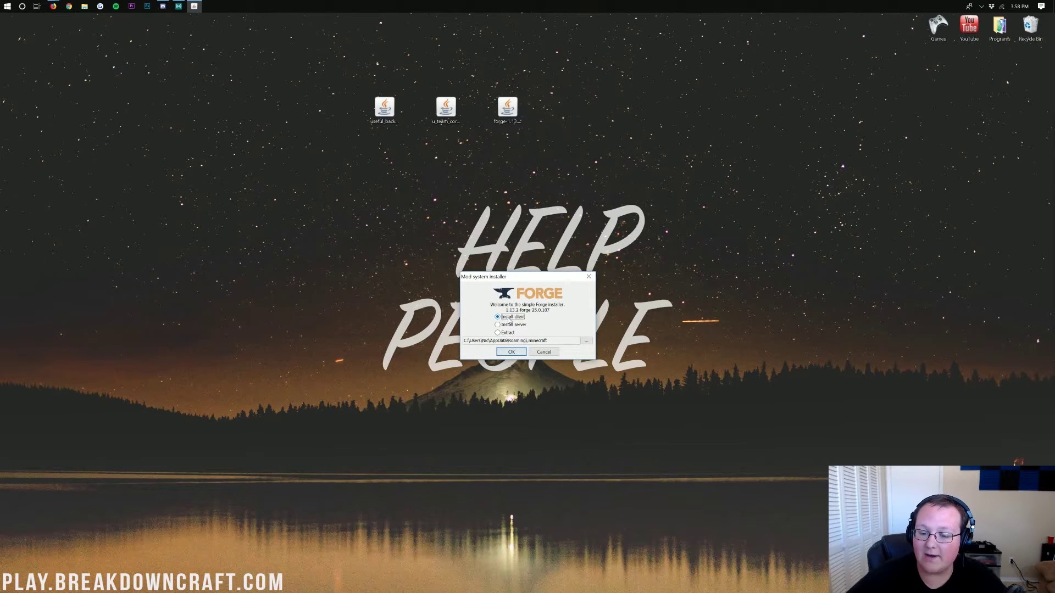
click(508, 353)
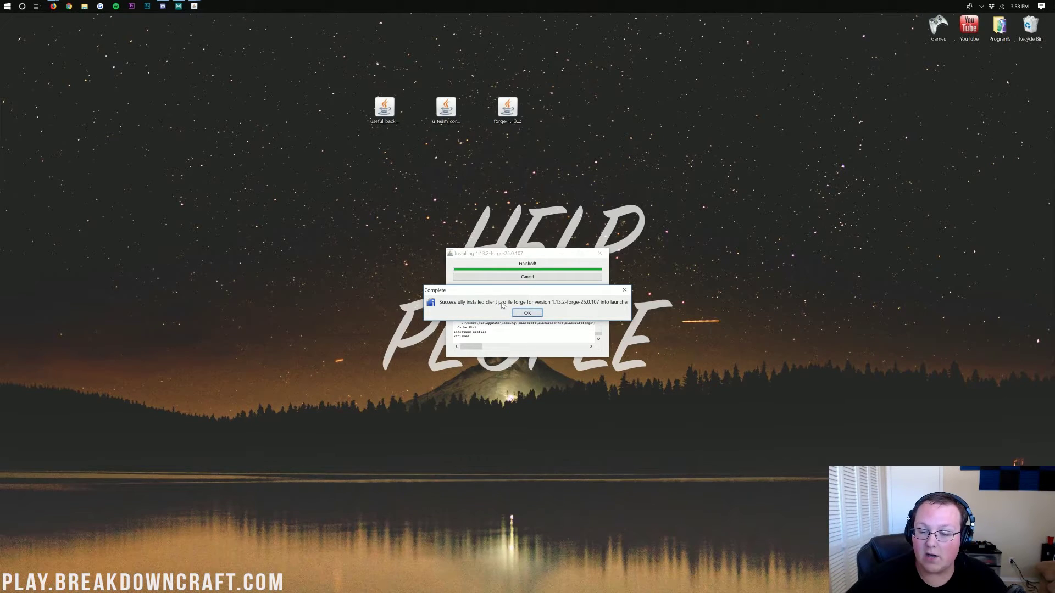
click(526, 313)
click(508, 108)
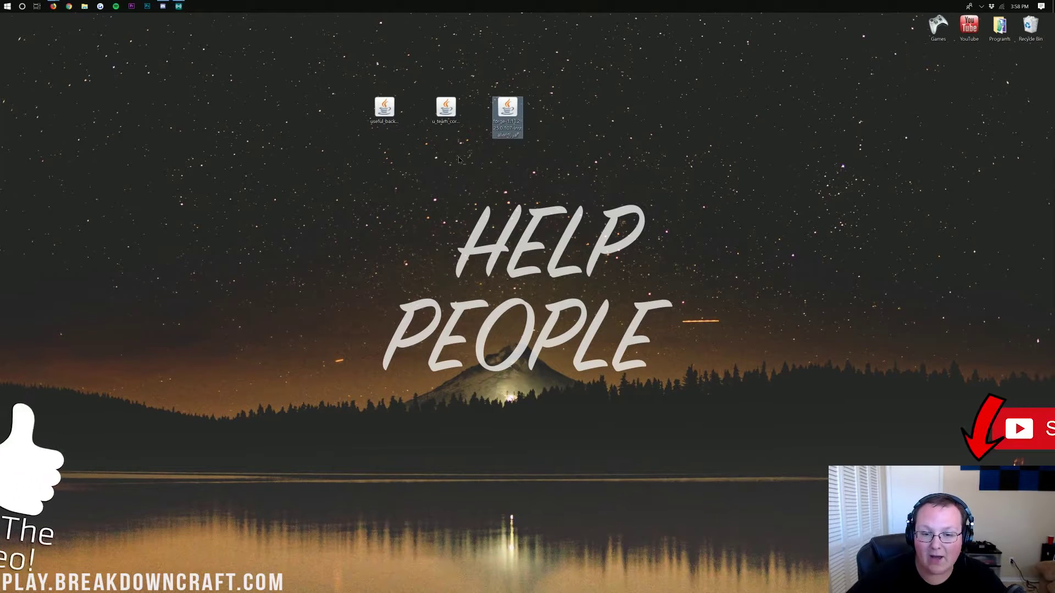
drag(372, 95, 461, 155)
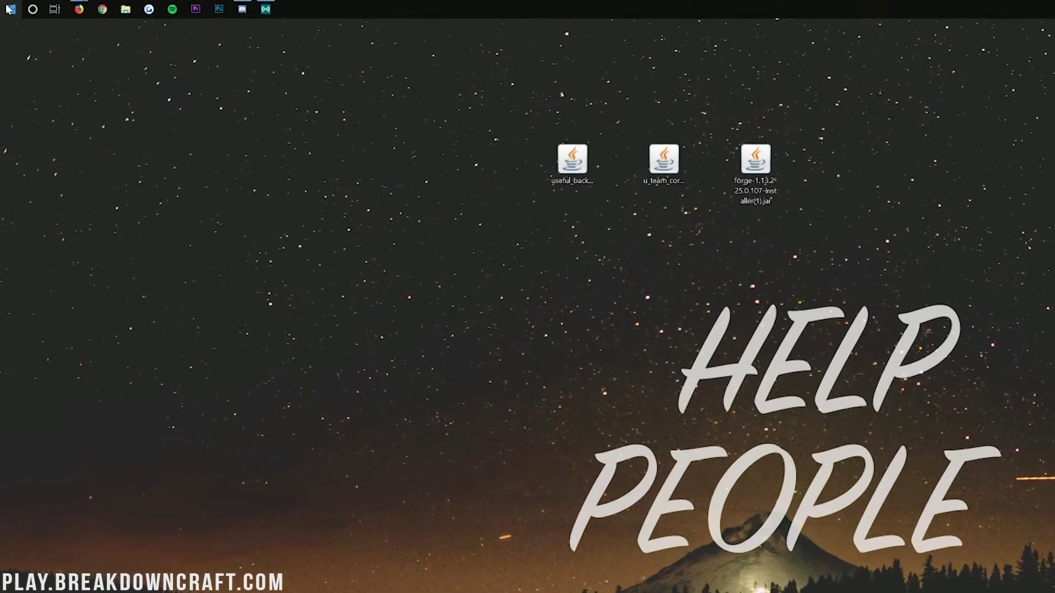
- Open the AppData Roaming folder by entering %appdata% in the Windows Run dialog
click(11, 10)
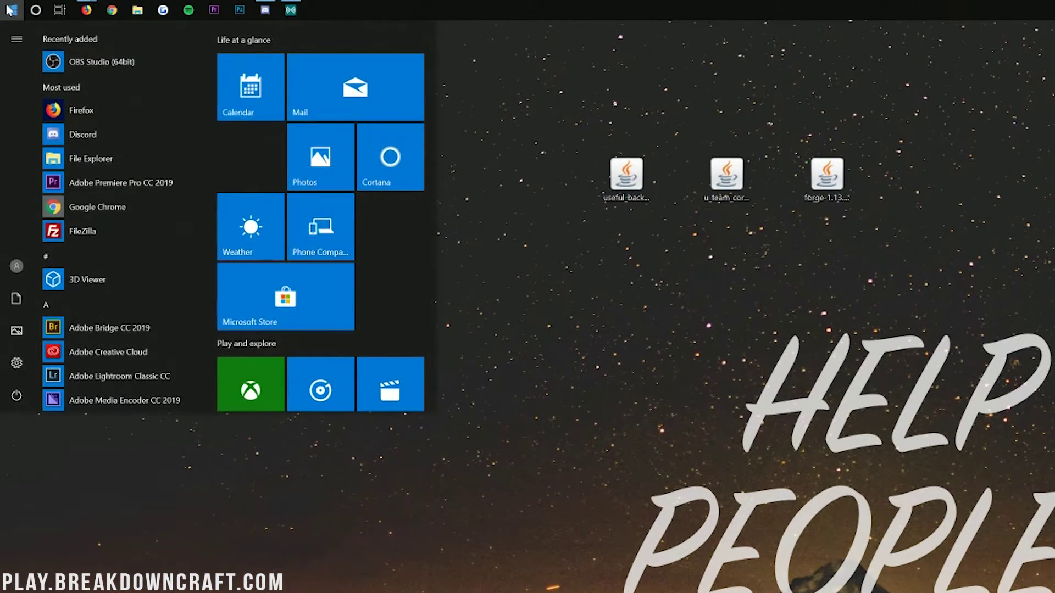
text(run)
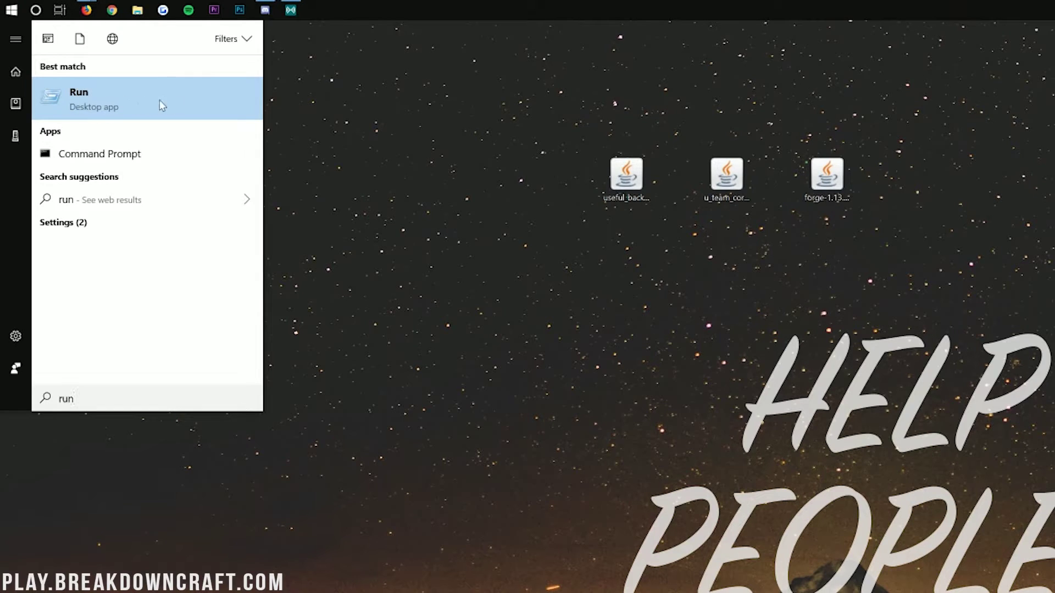
click(145, 101)
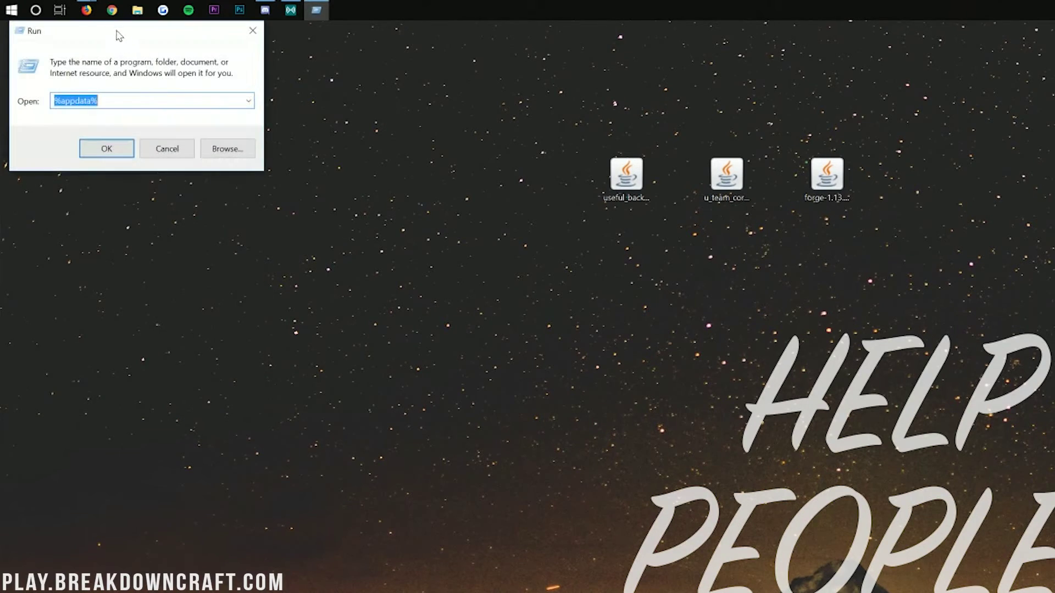
drag(118, 33, 141, 59)
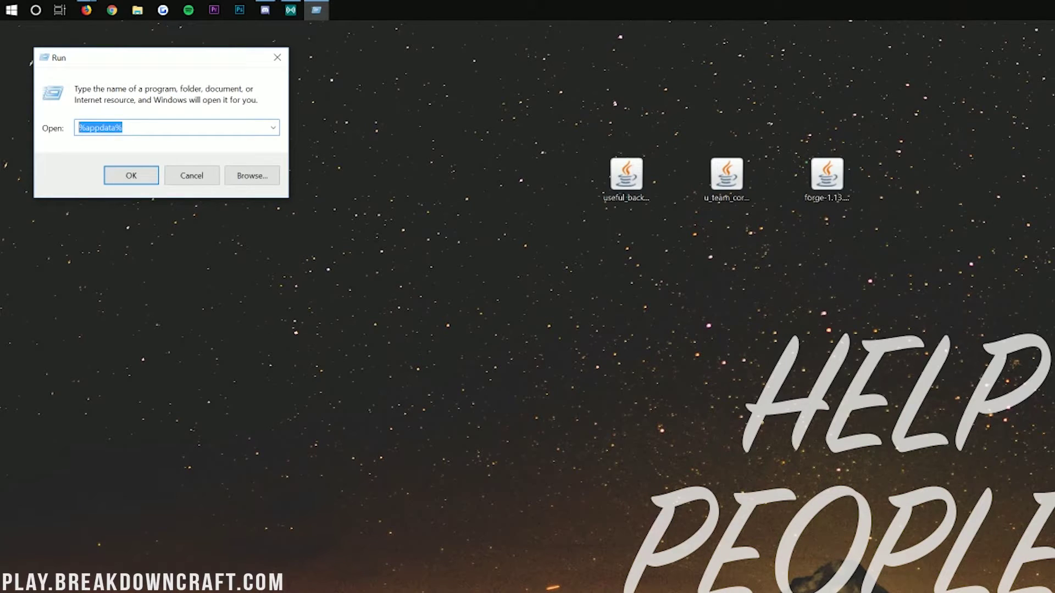
text(%ap)
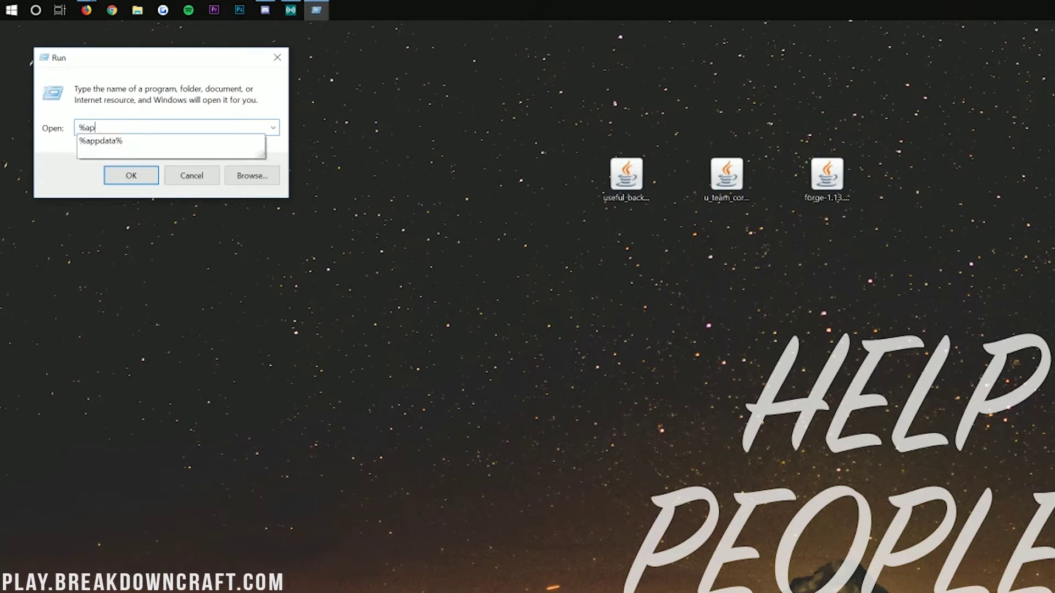
text(pdata%)
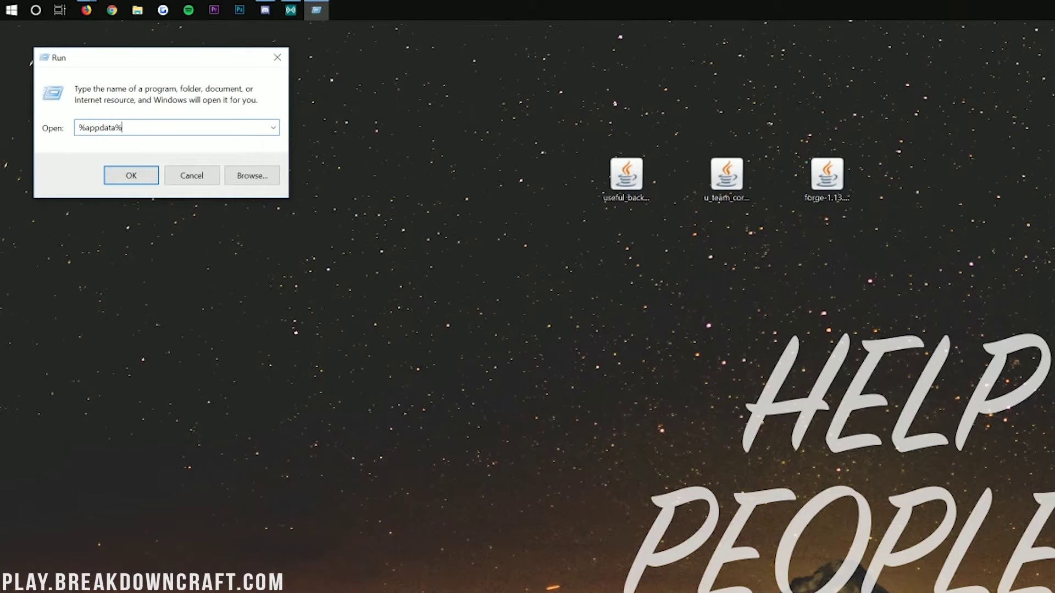
key(shift+Left)
key(shift+Left)
key(shift+Left)
key(shift+Left)
key(shift+Left)
key(shift+Left)
key(shift+Left)
key(shift+Left)
key(shift+Left)
click(133, 176)
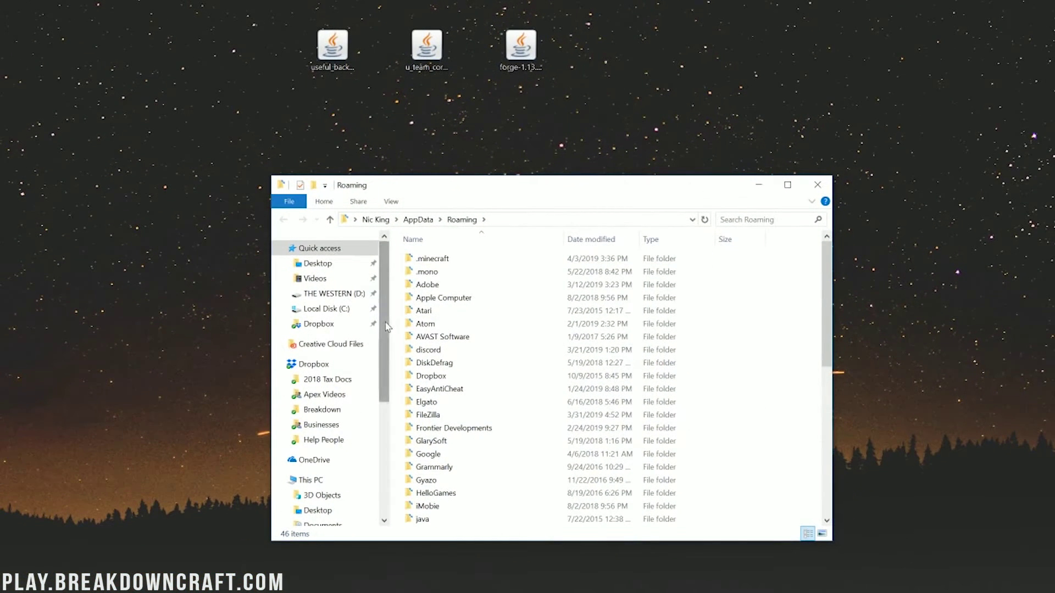
- Open the .minecraft folder and delete the mods folder inside it
double_click(461, 261)
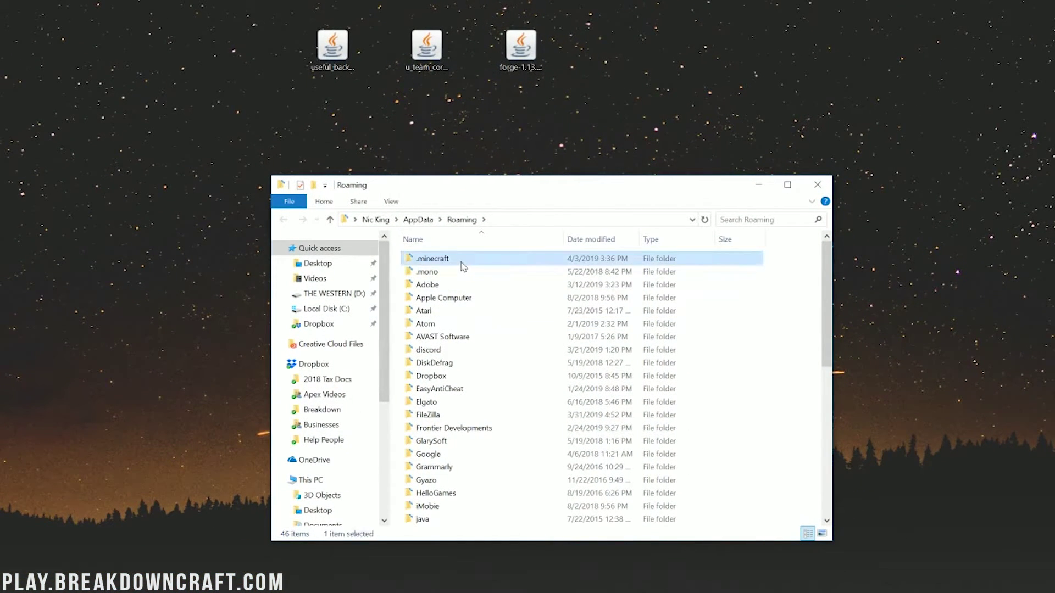
click(437, 350)
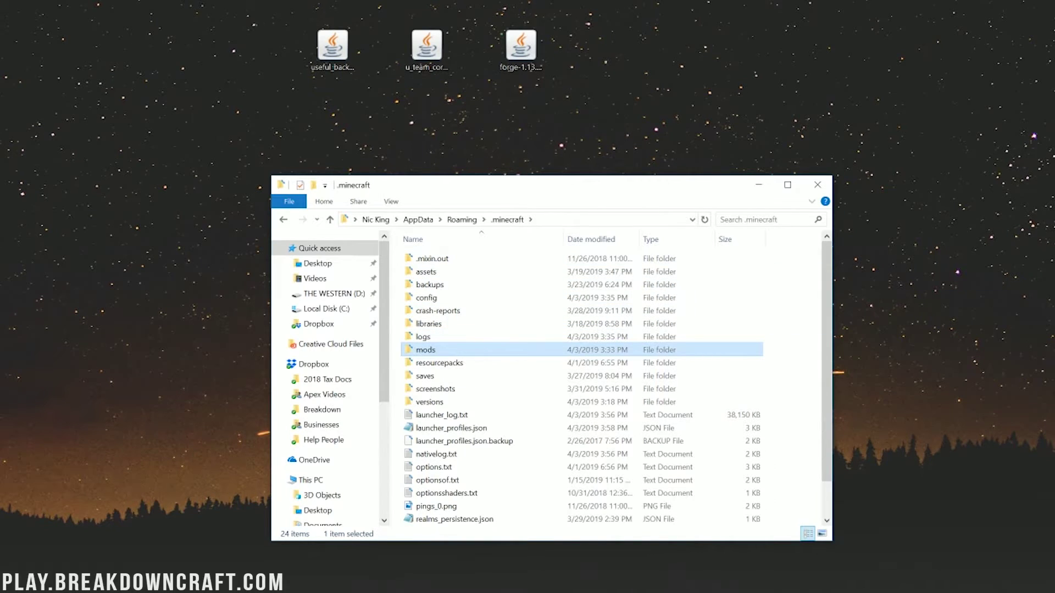
key(Delete)
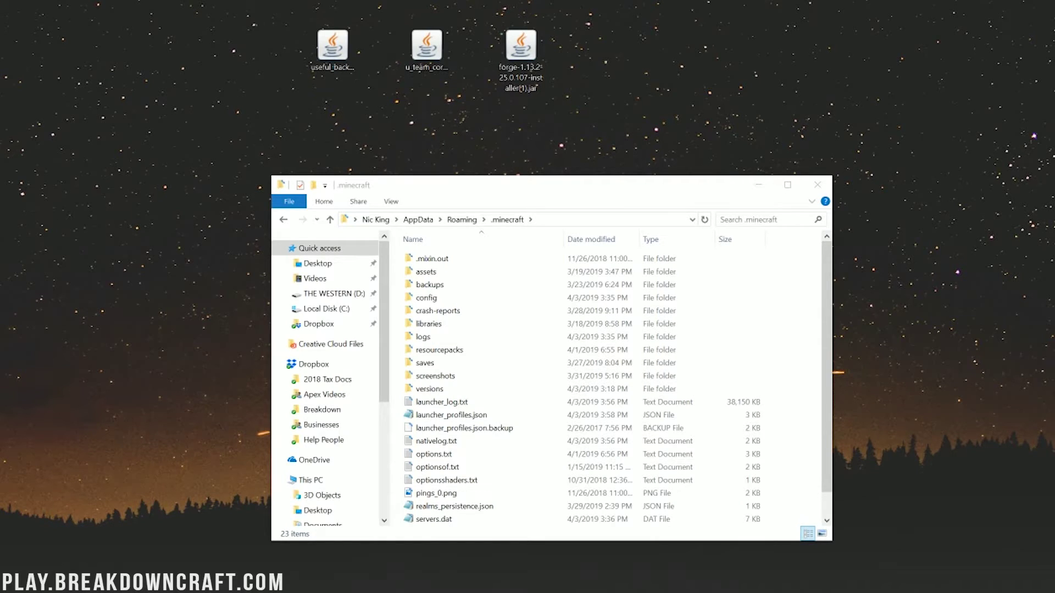
- Create a new folder named mods inside the .minecraft folder and open it
right_click(785, 306)
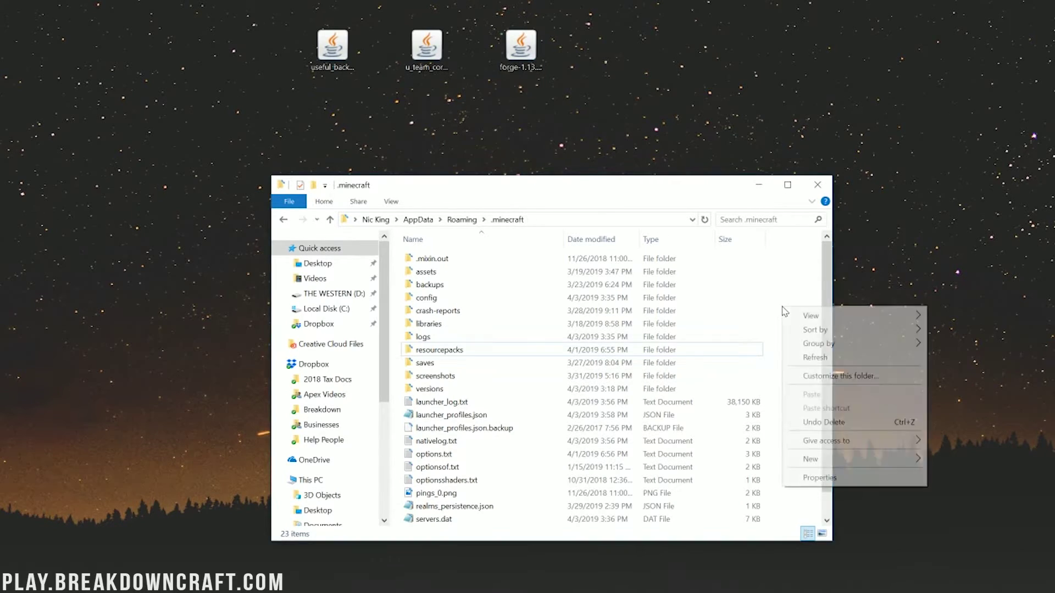
mouse_move(833, 460)
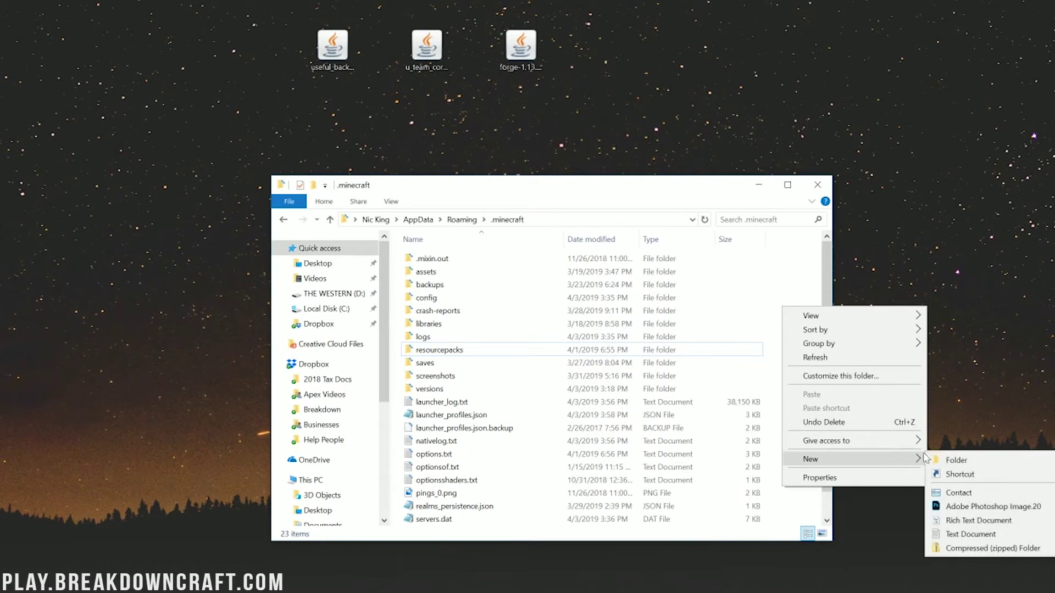
click(967, 463)
text(mods)
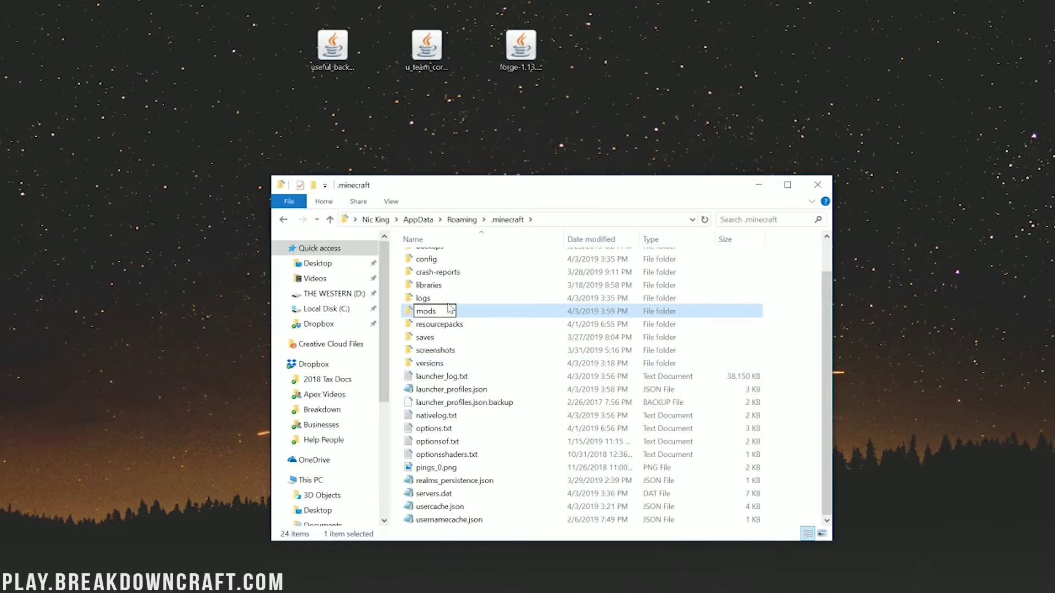
key(Return)
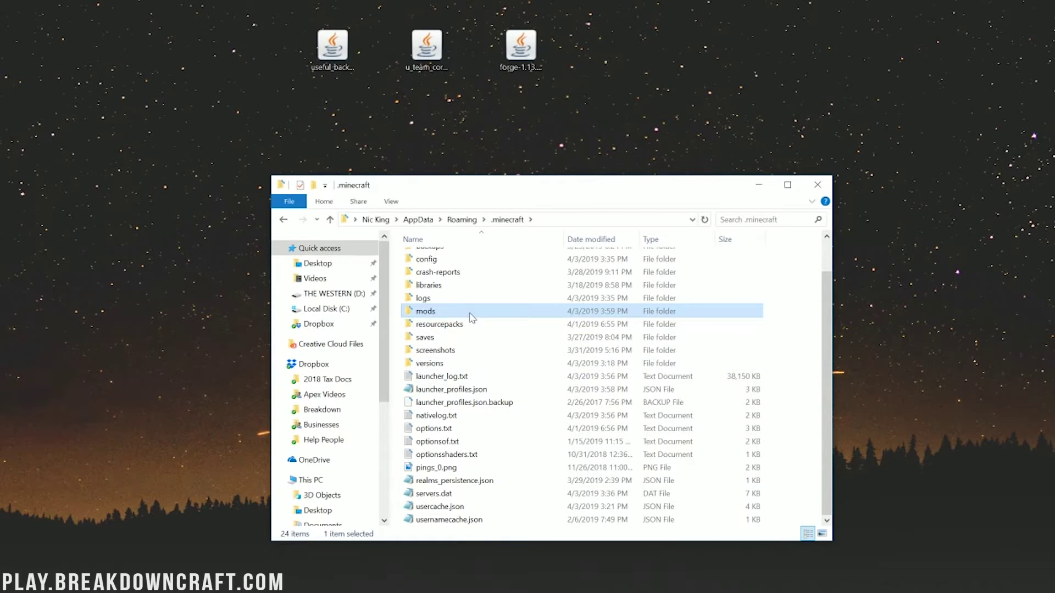
double_click(471, 317)
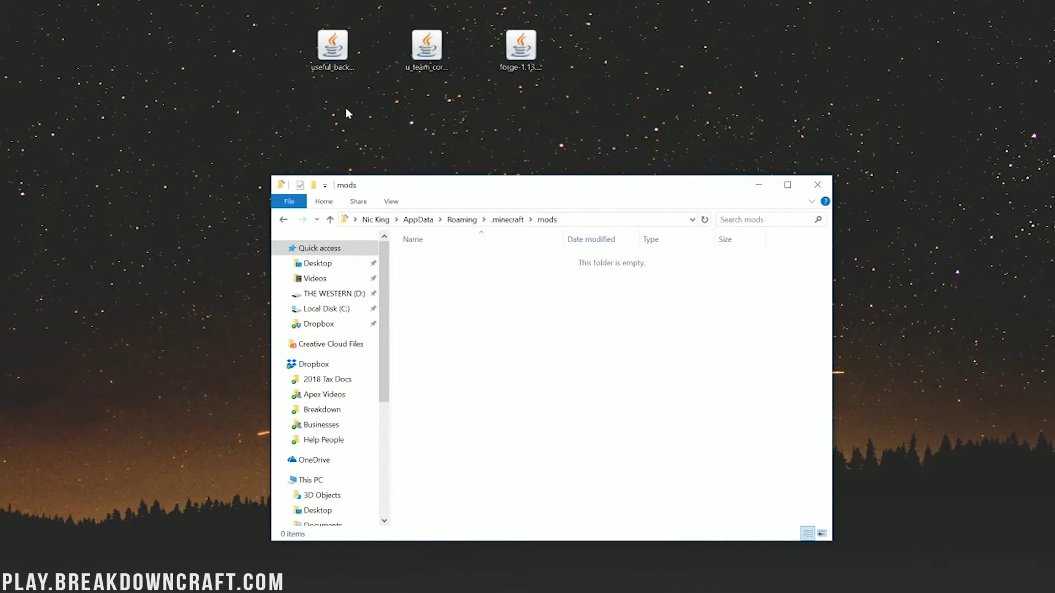
- Transfer the useful_backpacks and u_team_core jar files together from the desktop into the mods folder
click(336, 96)
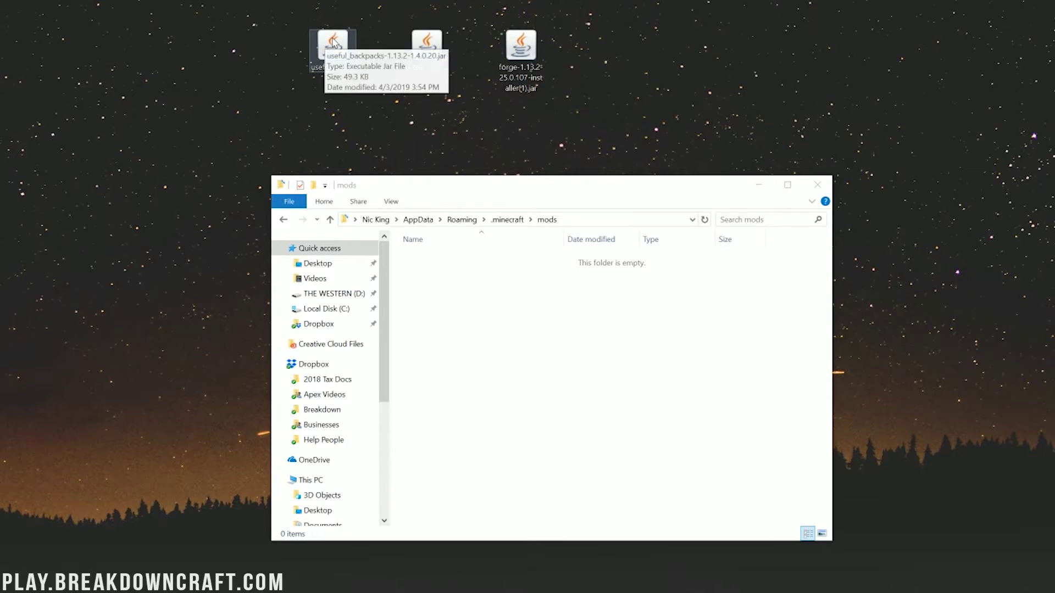
click(331, 61)
click(427, 52)
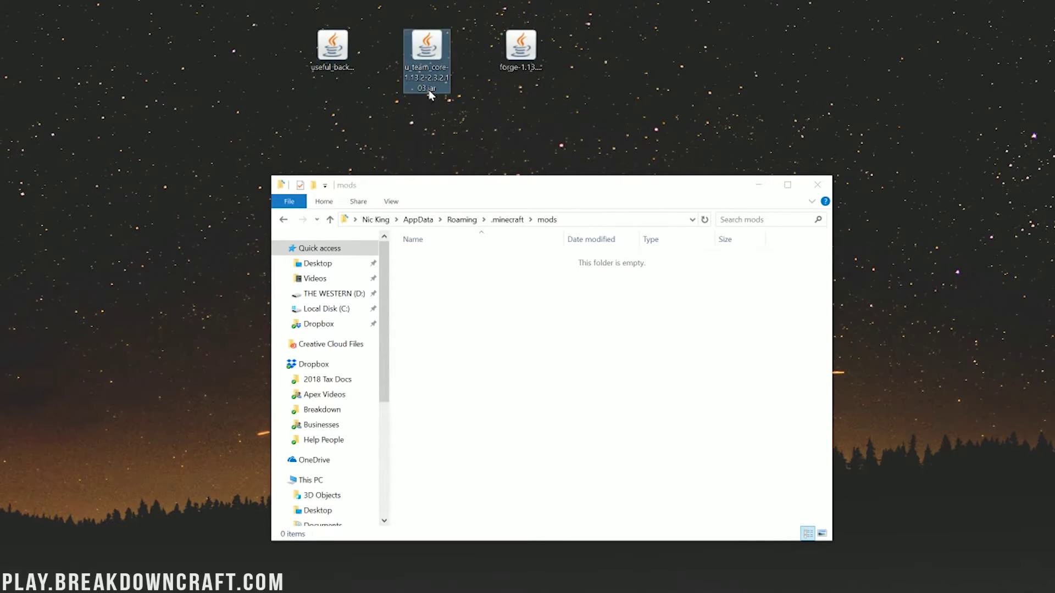
ctrl+click(331, 50)
drag(331, 50, 544, 346)
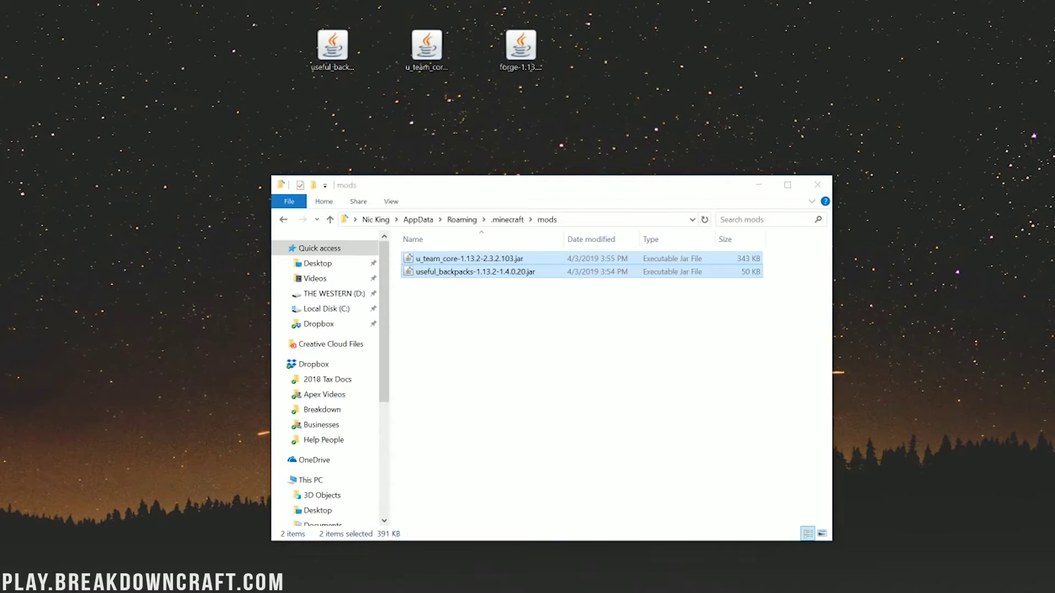
- Start the Minecraft Launcher and select the forge profile with version 1.13.2-forge-25.0.107
double_click(472, 419)
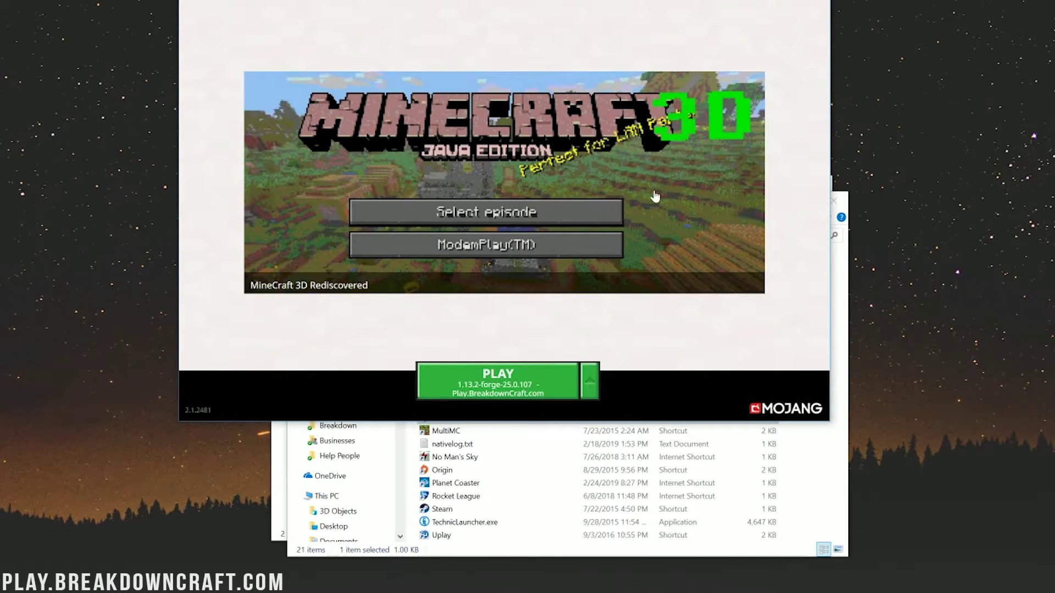
click(591, 382)
click(498, 287)
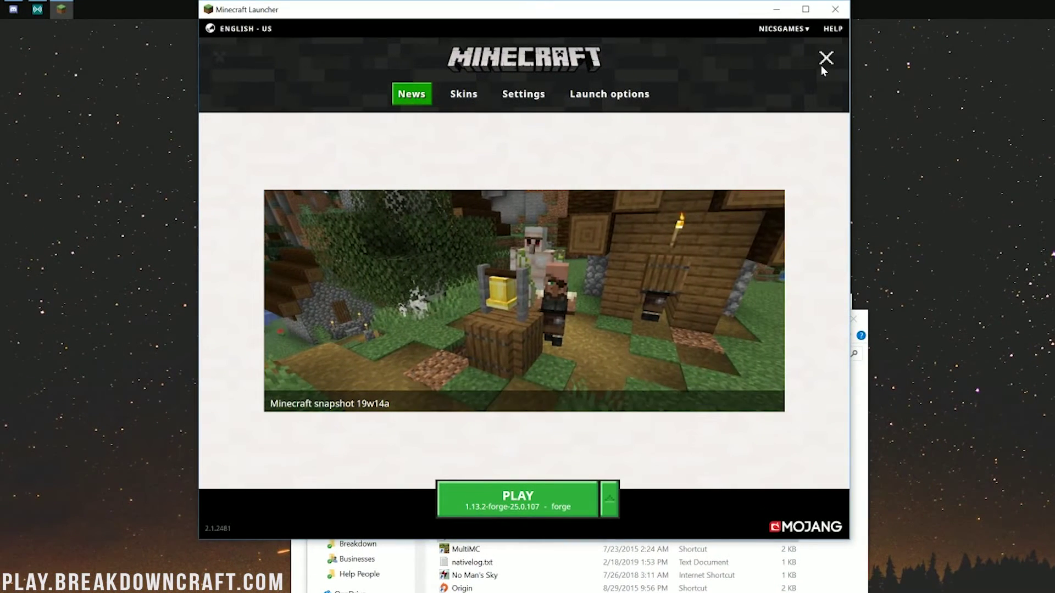
- Add a new launch configuration named Play.BreakdownCraft.com in the launcher's launch options
click(825, 58)
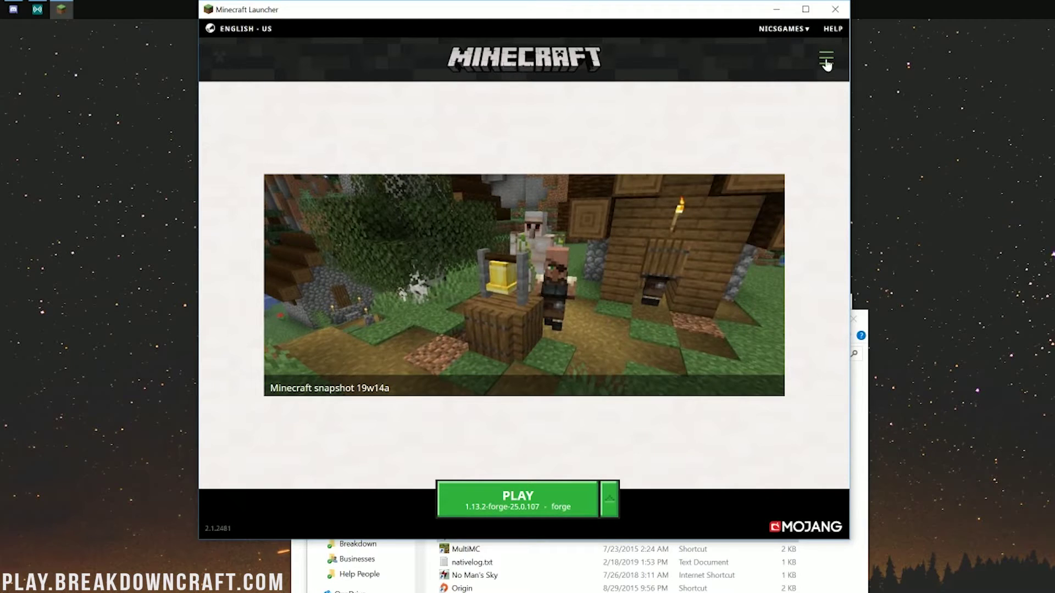
click(826, 61)
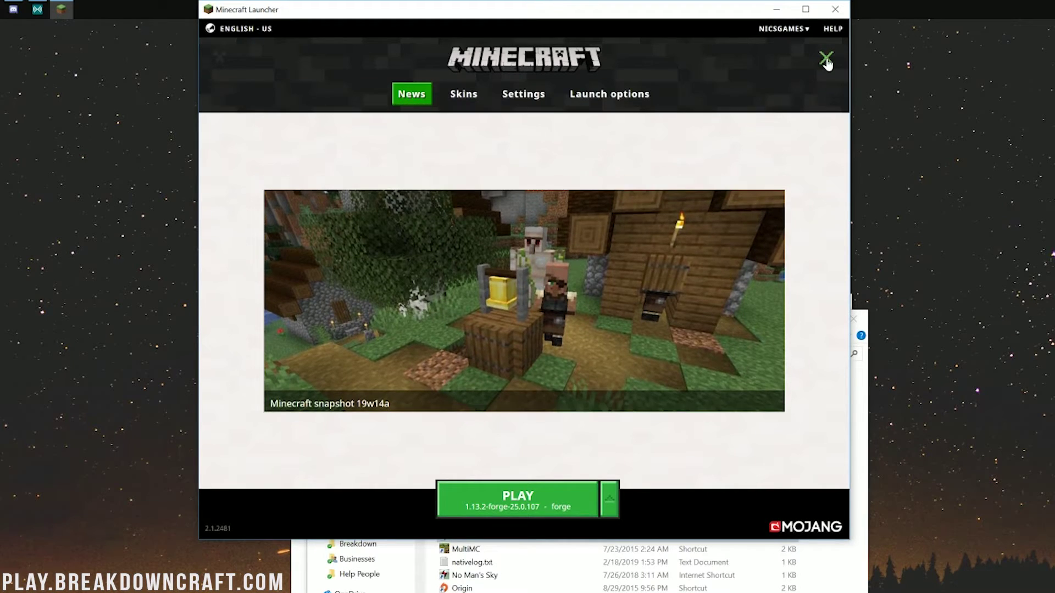
click(610, 94)
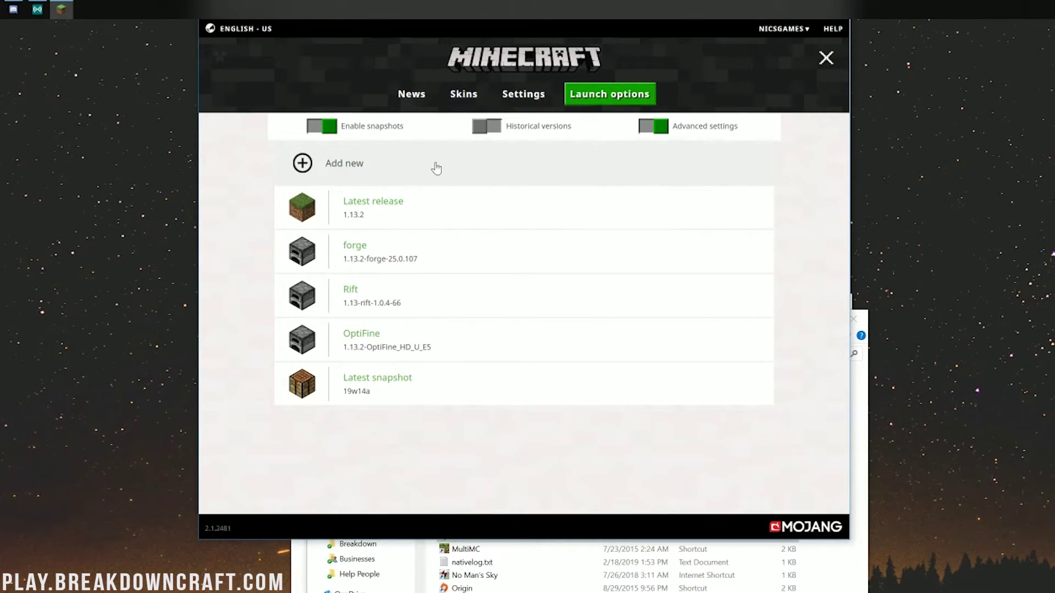
click(326, 167)
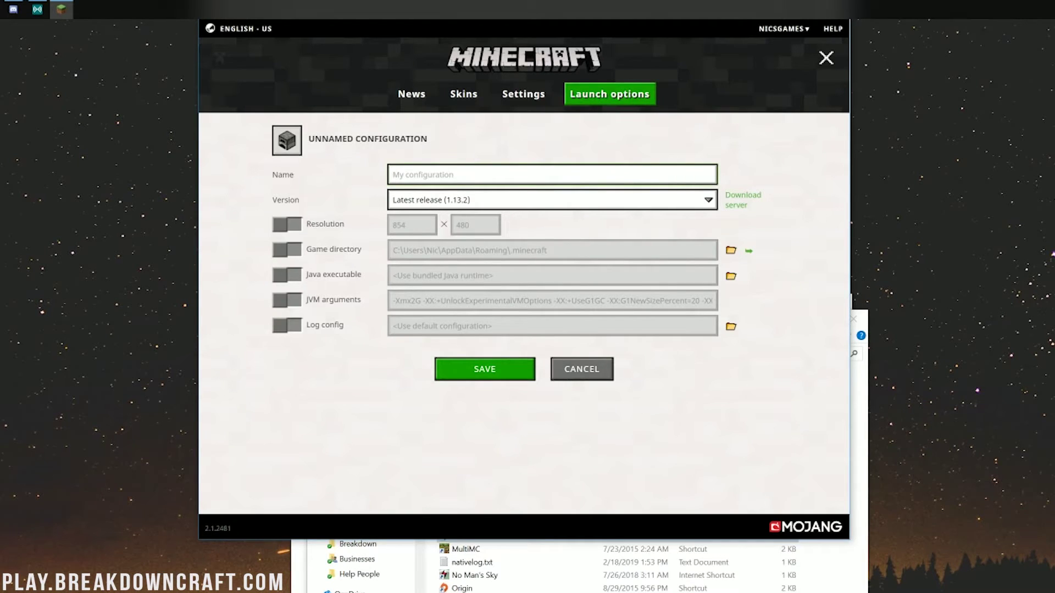
text(Play.BreakdownCraft.com)
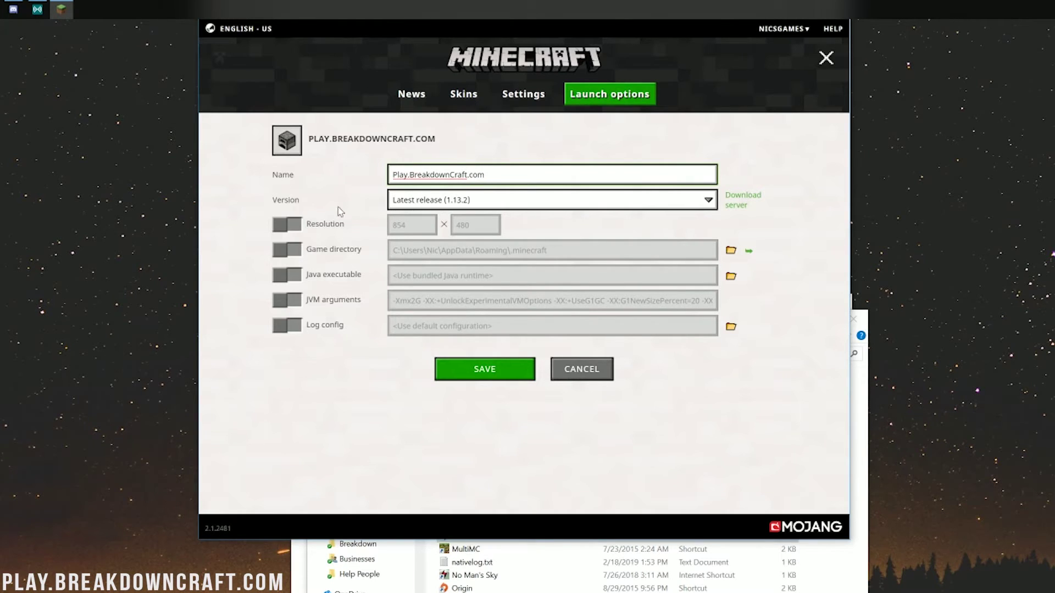
- Set the new configuration's version to release 1.13.2-forge-25.0.107
click(444, 206)
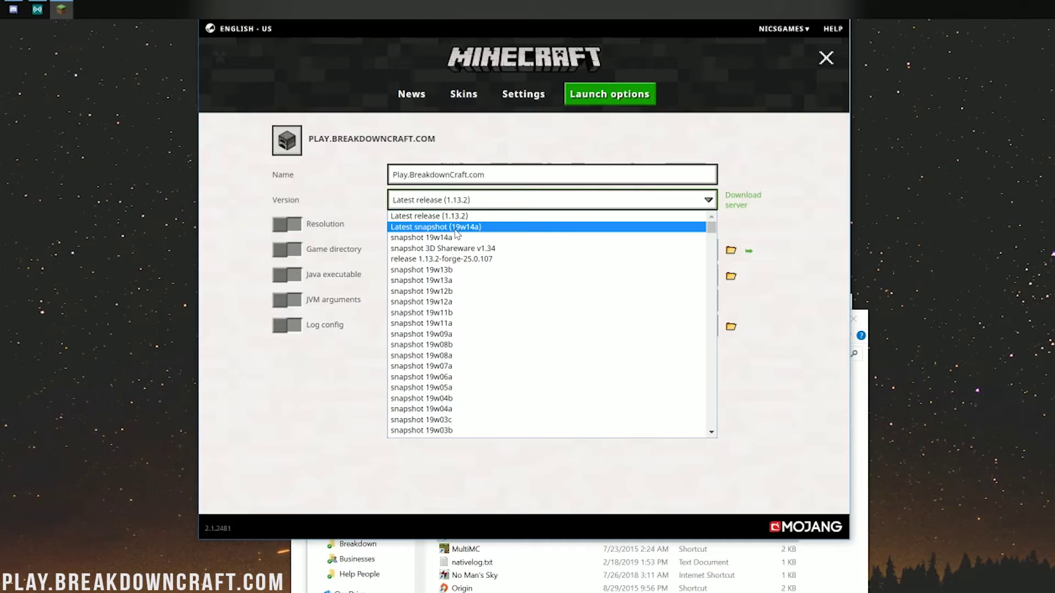
scroll(455, 231, down, 3)
scroll(455, 234, up, 3)
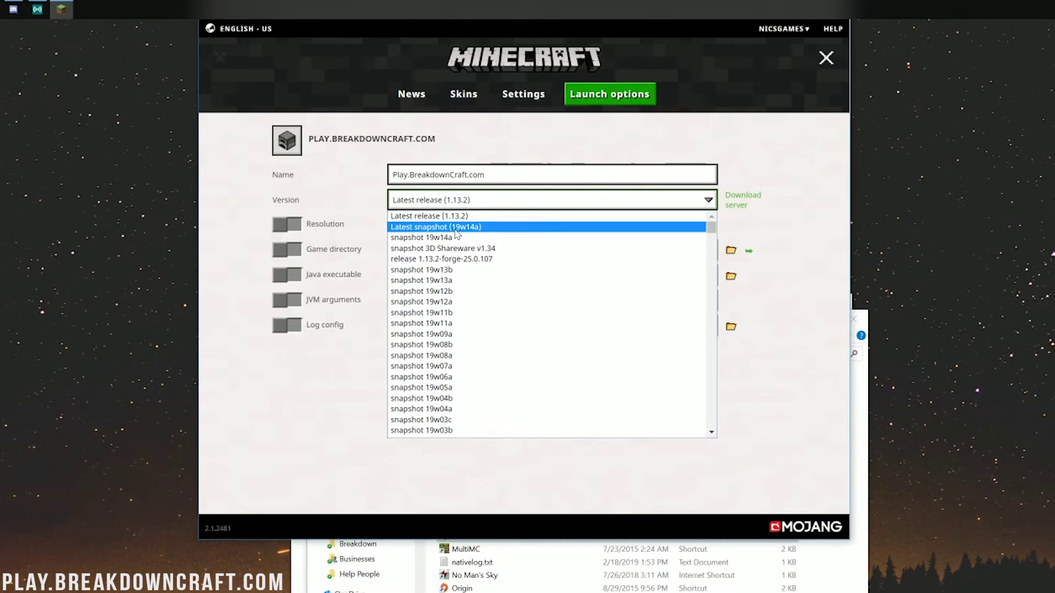
click(466, 266)
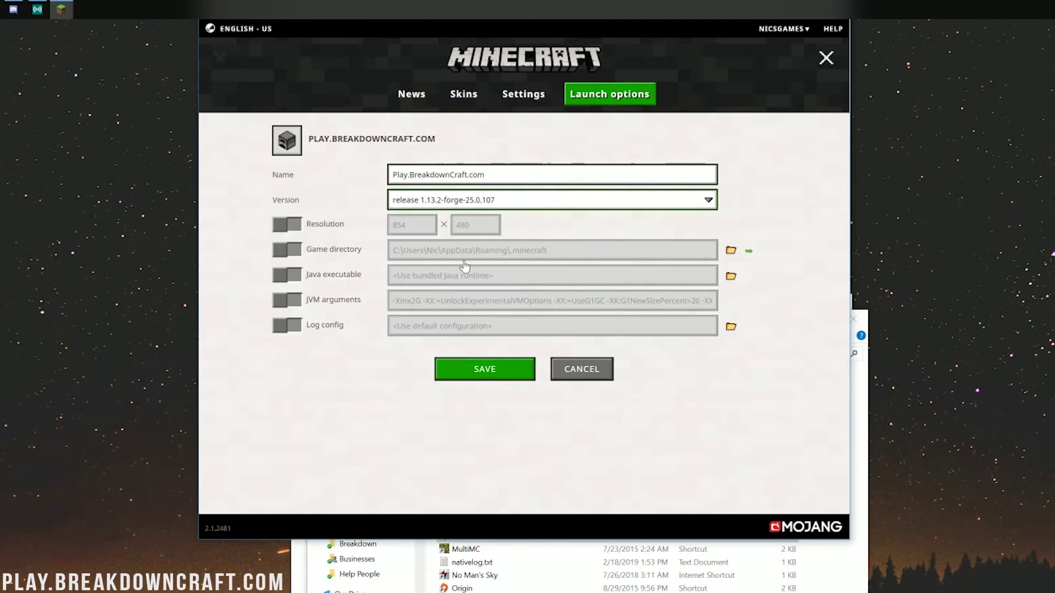
- Enable a custom resolution of 1920 × 1080 for the configuration and save it
click(287, 224)
drag(408, 225, 396, 226)
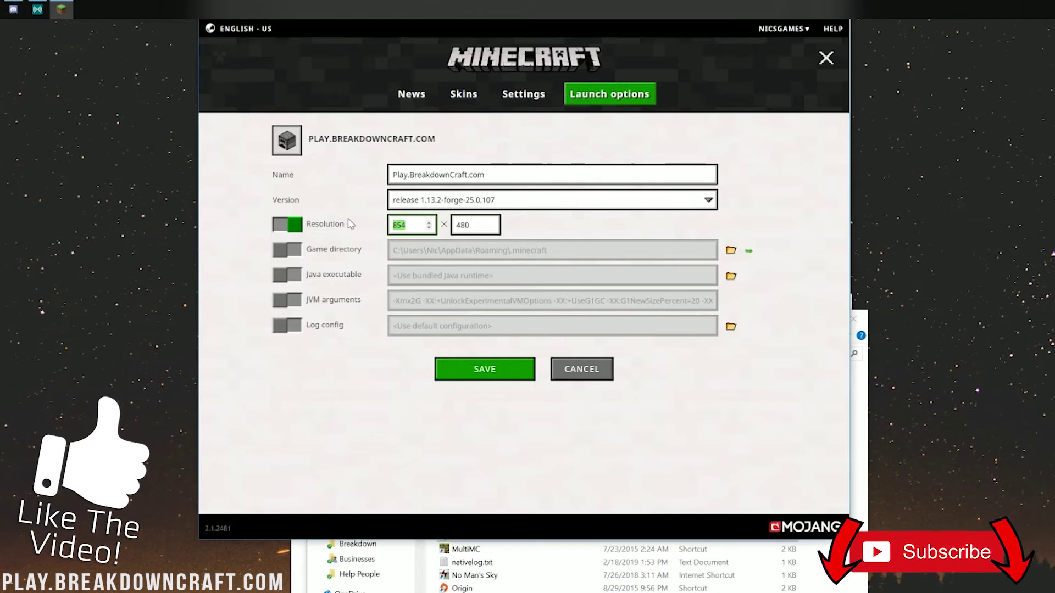
key(BackSpace)
key(BackSpace)
text(1920)
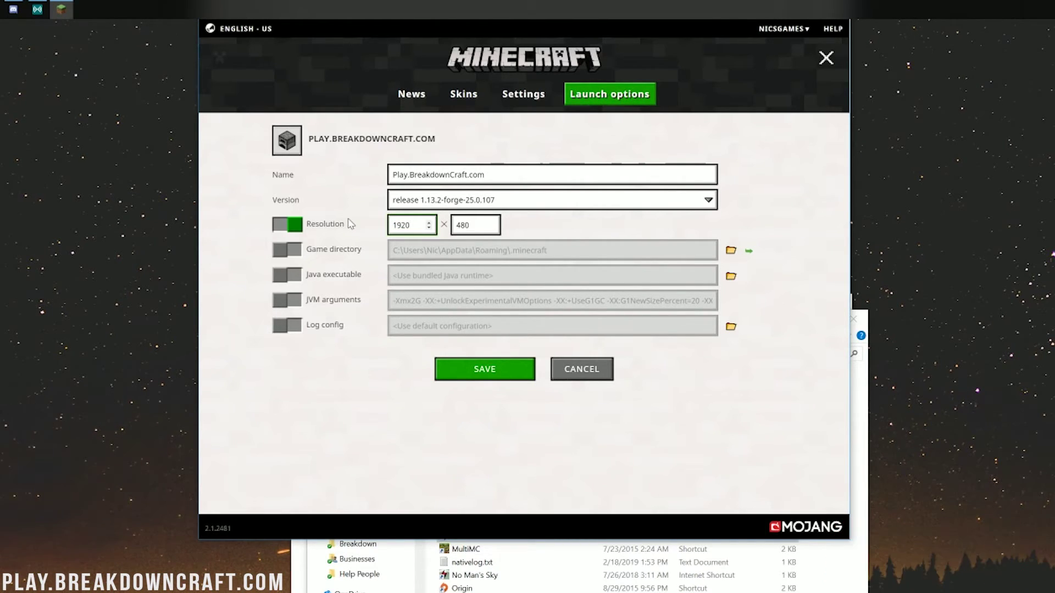
key(Tab)
text(1080)
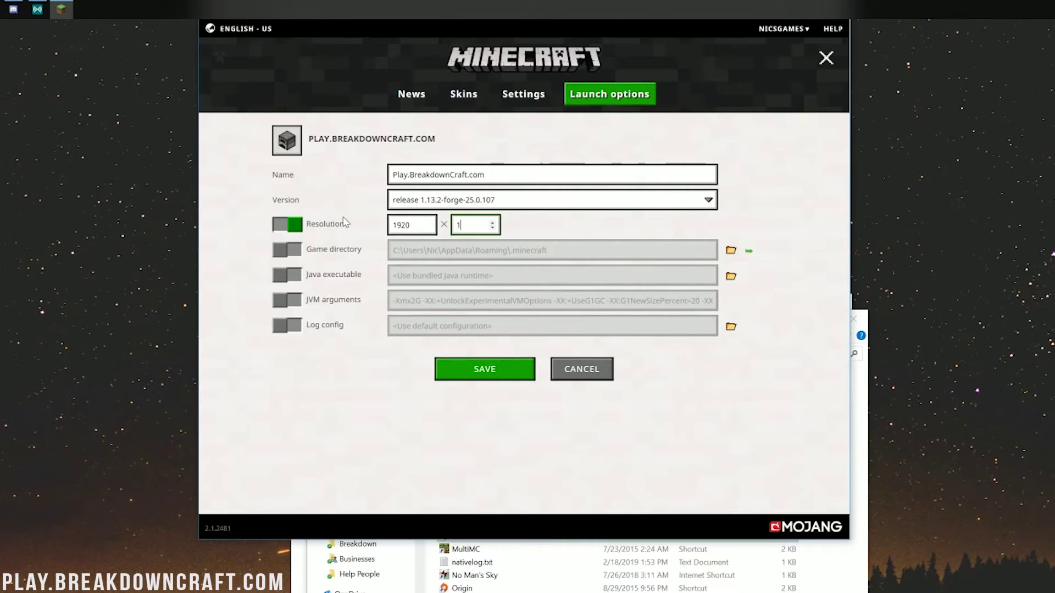
click(495, 374)
- Select the Play.BreakdownCraft.com profile on the launcher's news page and launch the game with it
click(423, 94)
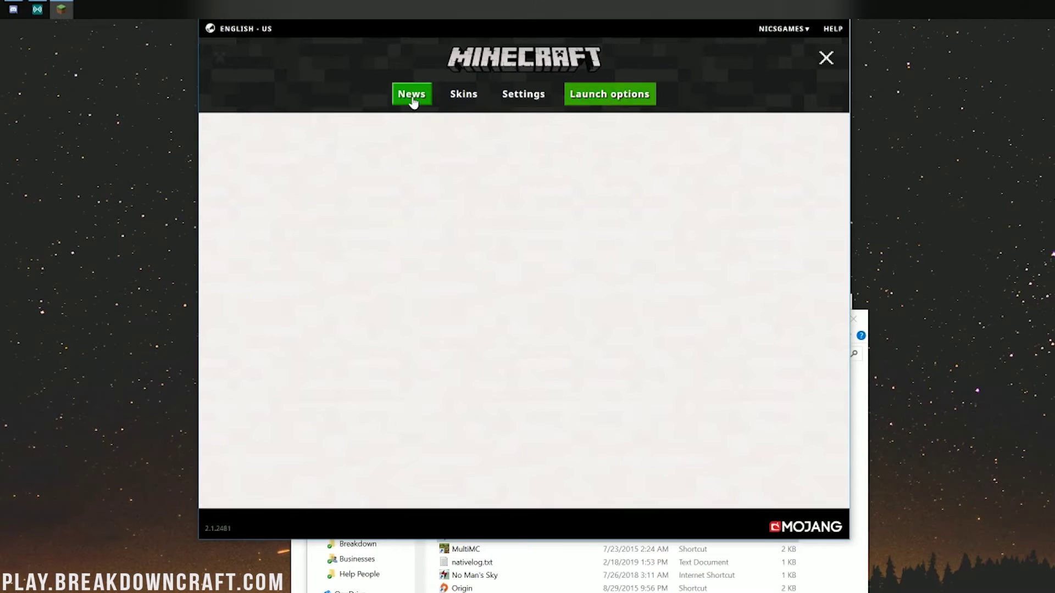
click(609, 499)
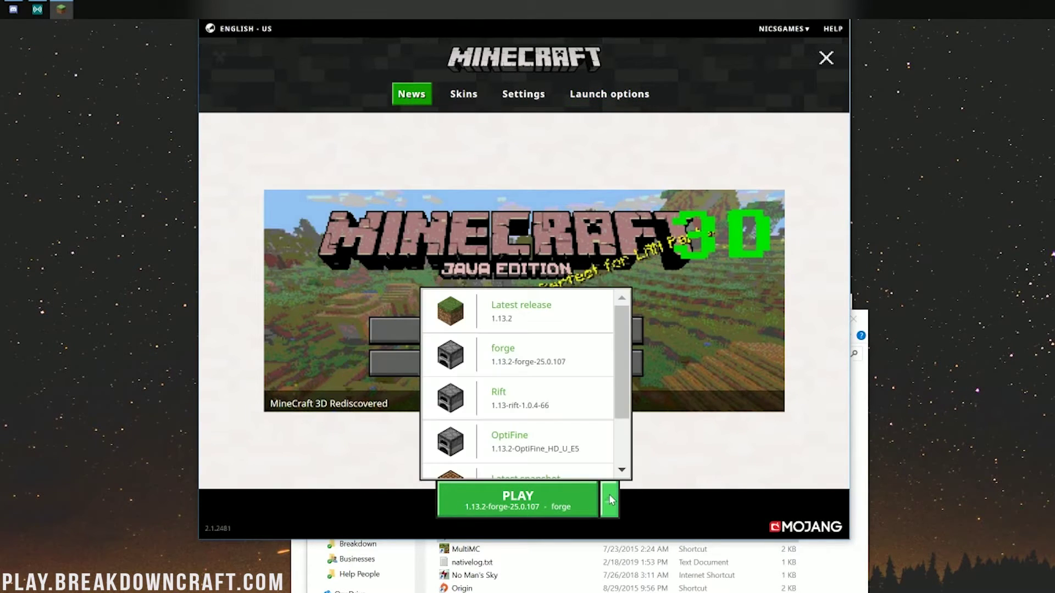
scroll(581, 433, down, 2)
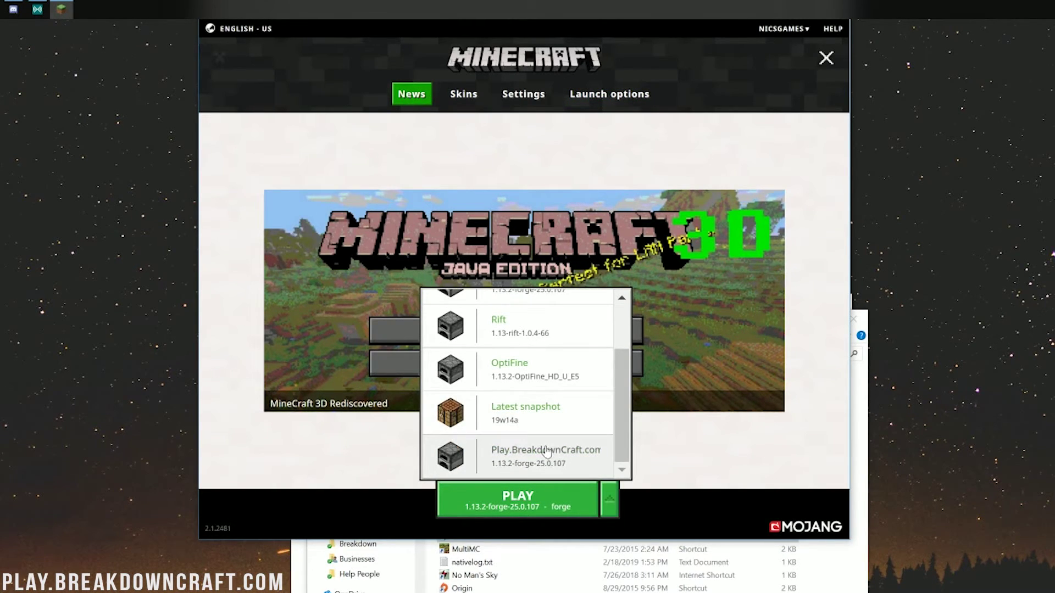
click(484, 457)
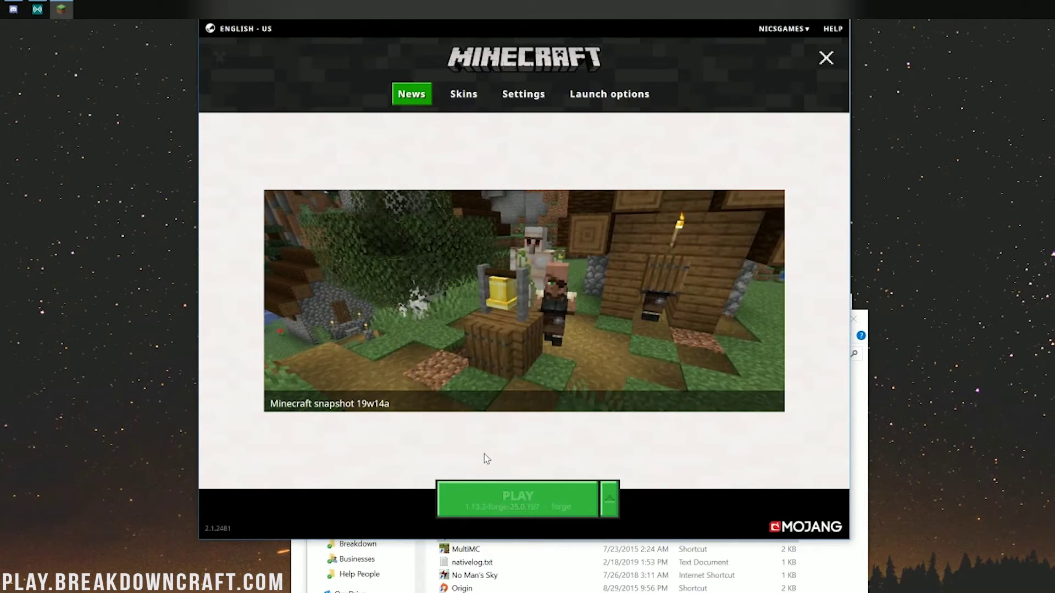
click(498, 506)
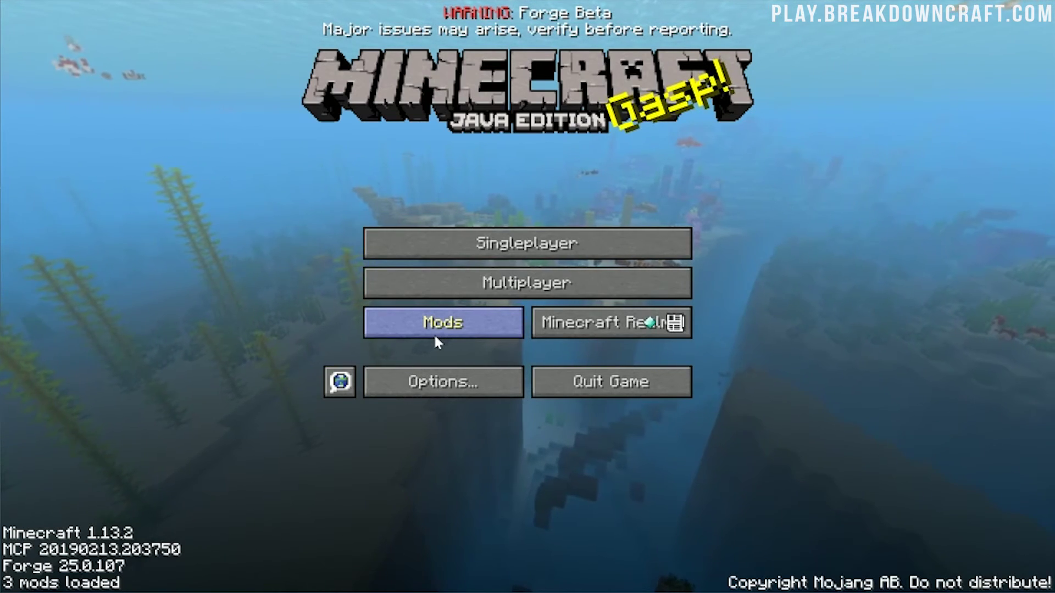
- Check the loaded mods by viewing the details of U Team Core and Useful Backpacks, and close the mod list
click(429, 332)
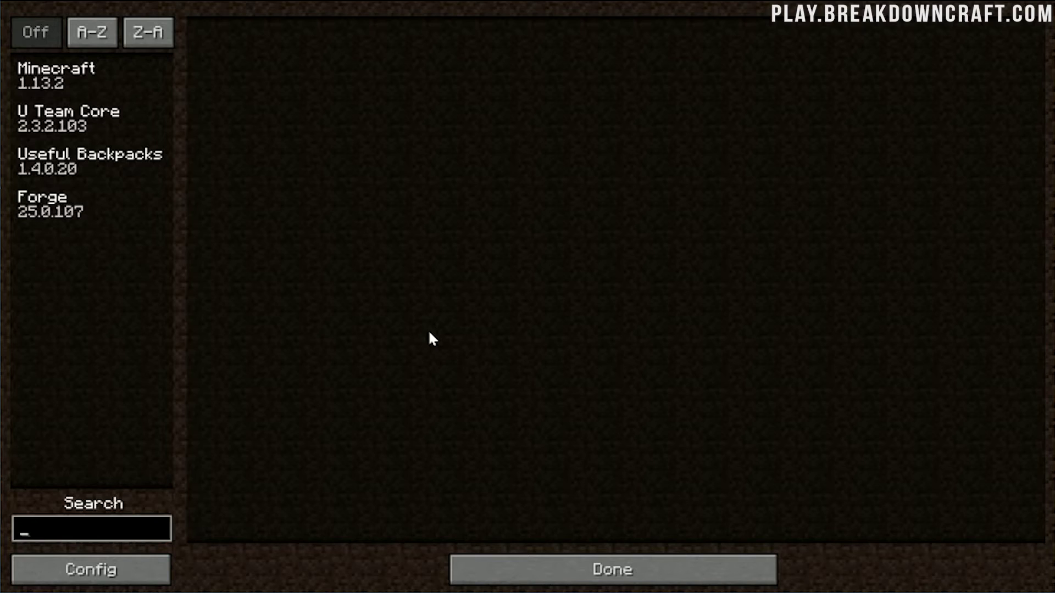
click(89, 126)
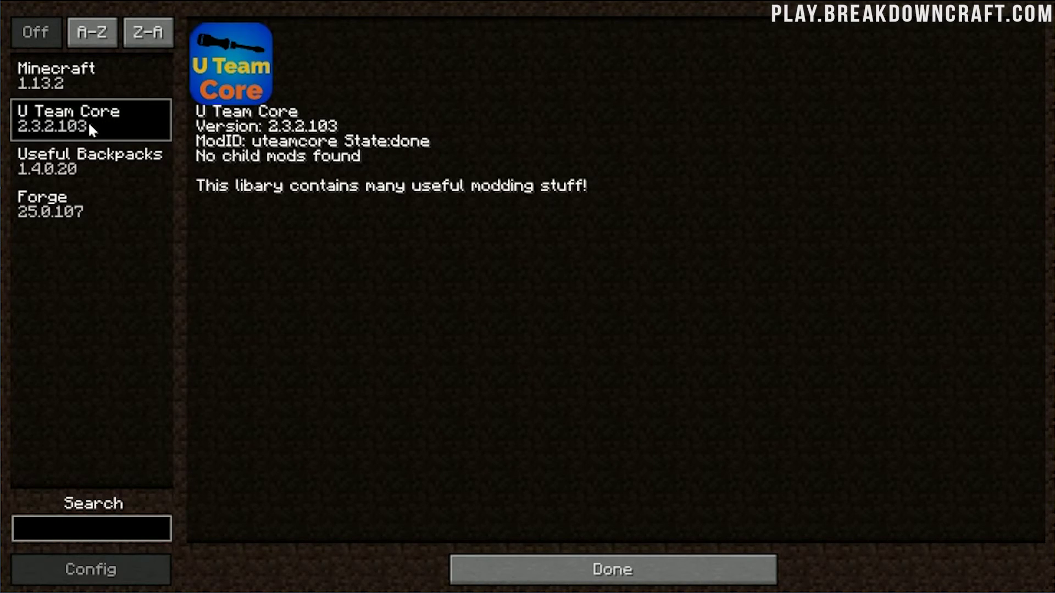
click(96, 167)
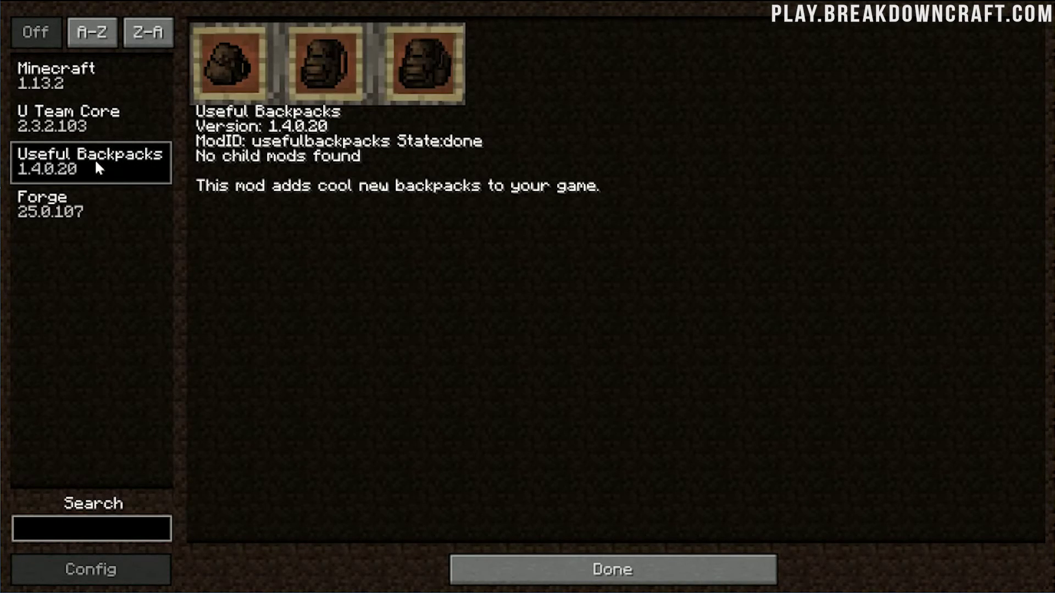
click(586, 560)
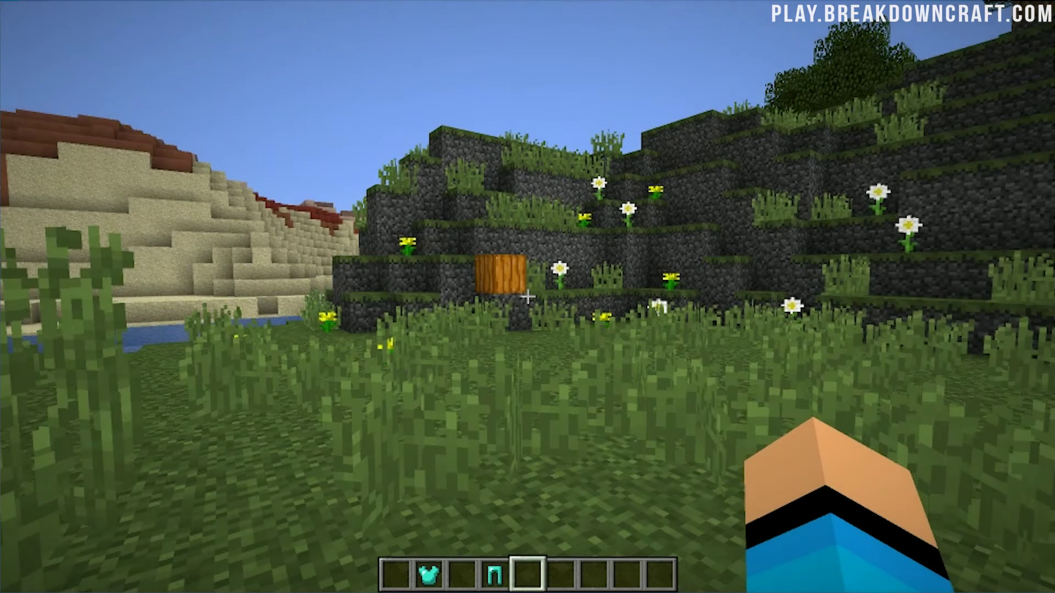
- Open the creative inventory in the world and browse the Useful Backpacks category on its second page
key(e)
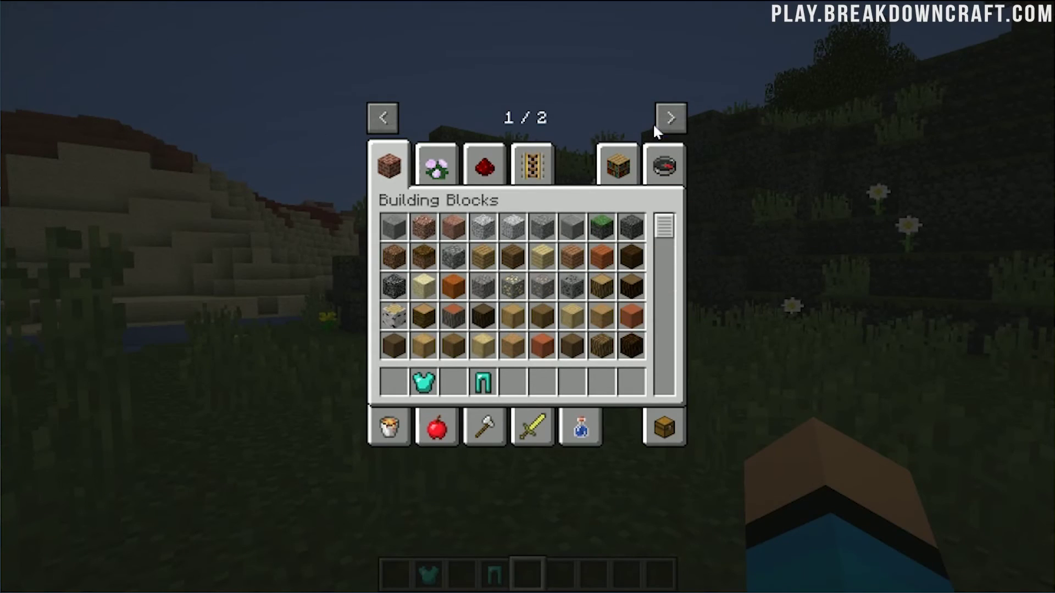
click(670, 118)
click(389, 162)
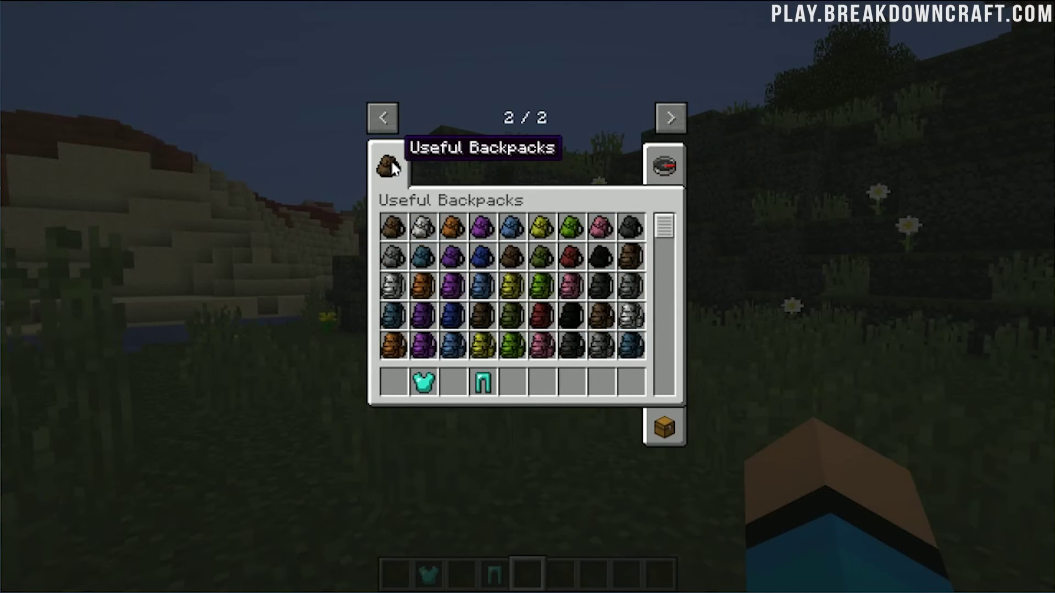
scroll(477, 341, down, 1)
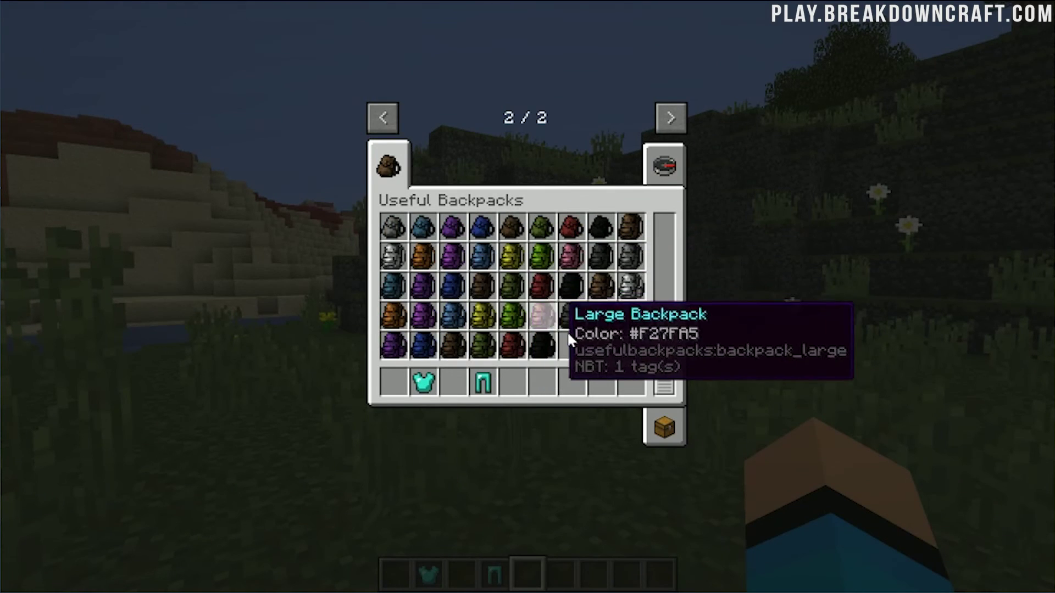
click(546, 351)
click(549, 376)
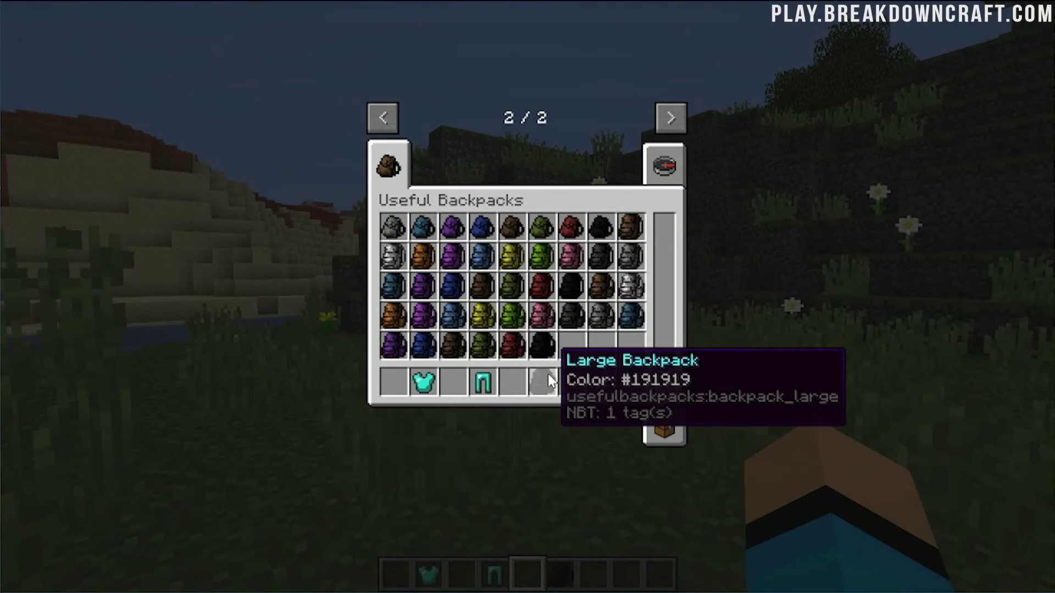
click(550, 378)
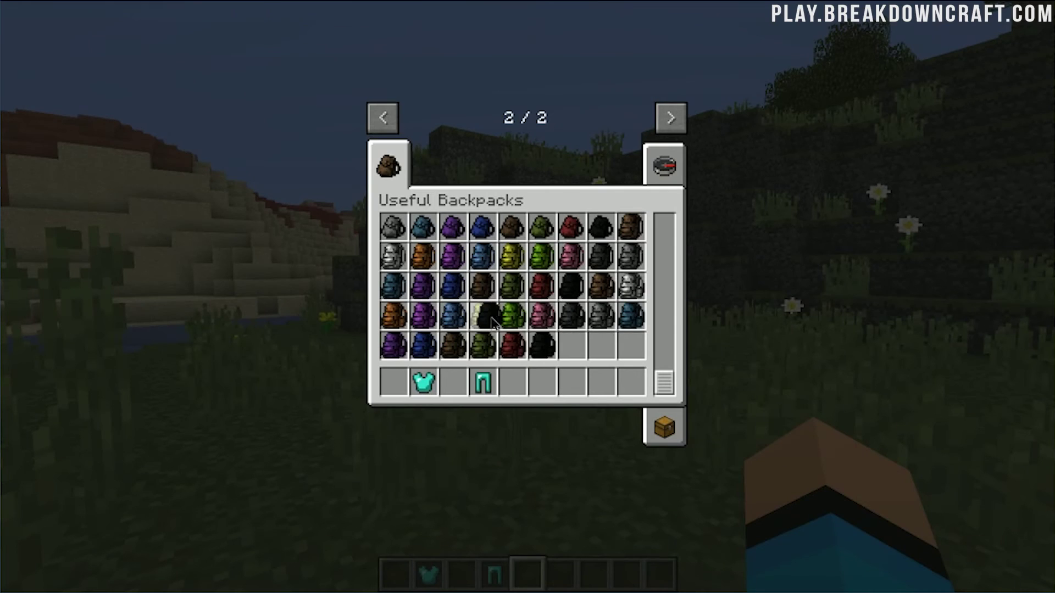
click(458, 316)
- Place the blue Large Backpack in the sixth hotbar slot and close the inventory
click(456, 318)
click(544, 380)
key(e)
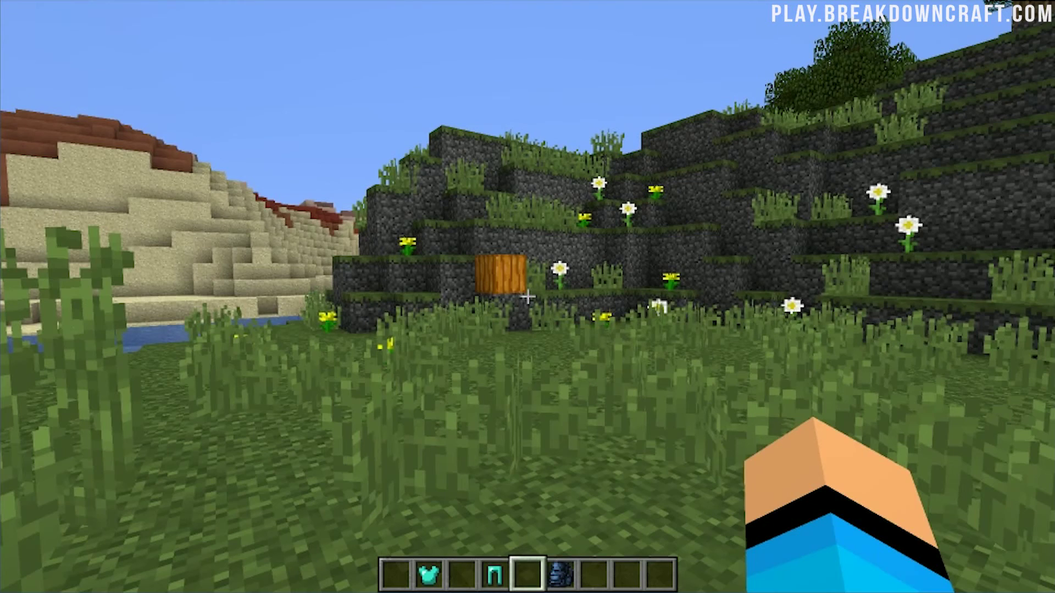
- Open the held Large Backpack, store the diamond leggings and diamond chestplate in it, and close it
scroll(528, 296, down, 1)
right_click(528, 296)
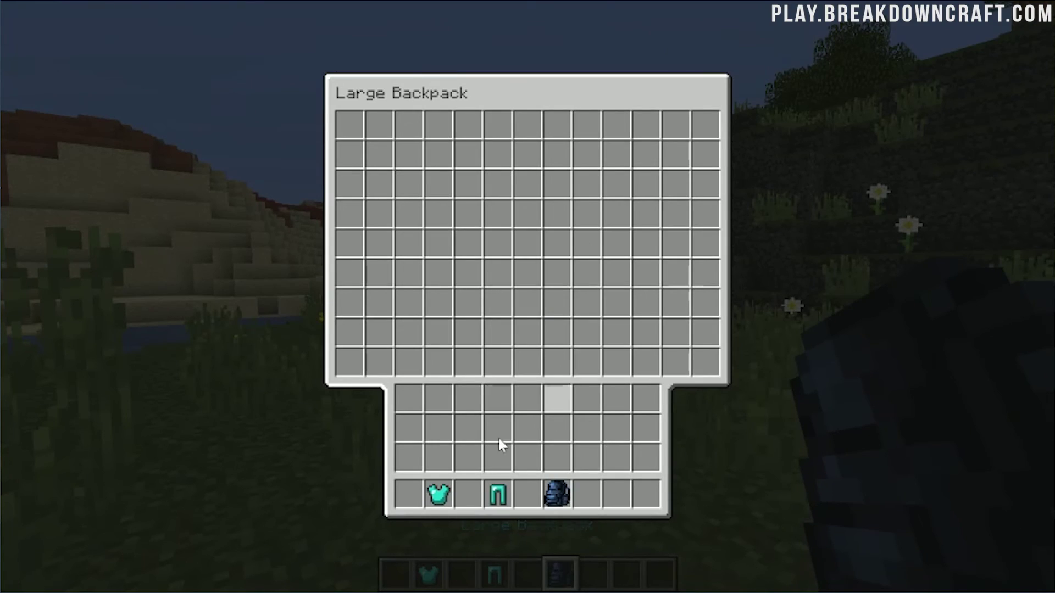
shift+click(498, 494)
shift+click(438, 497)
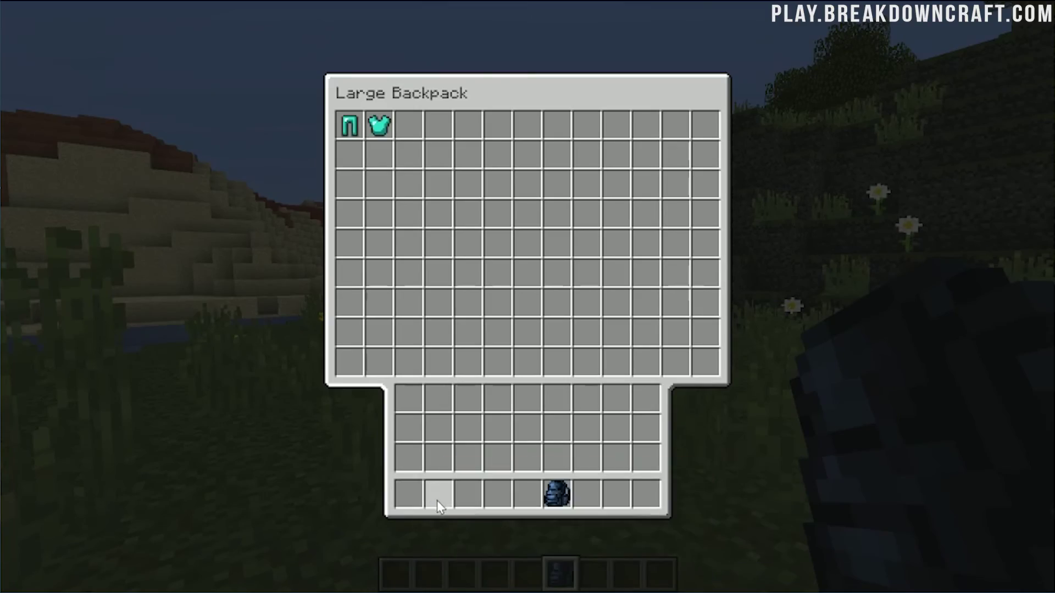
key(e)
- Reopen the Large Backpack to check its contents, close it and walk forward through the grass
right_click(528, 296)
key(e)
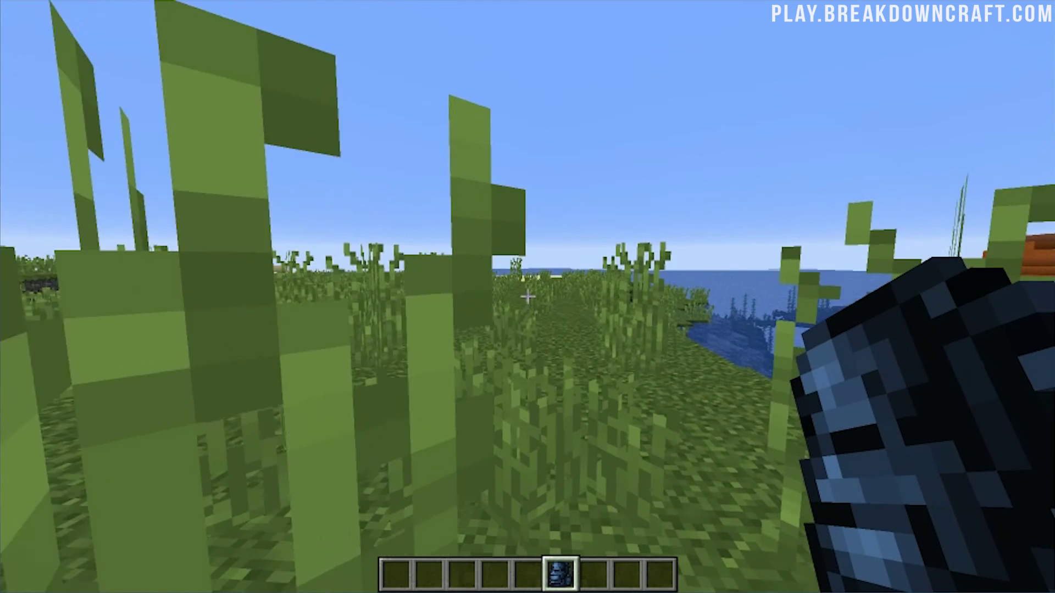
key(w)
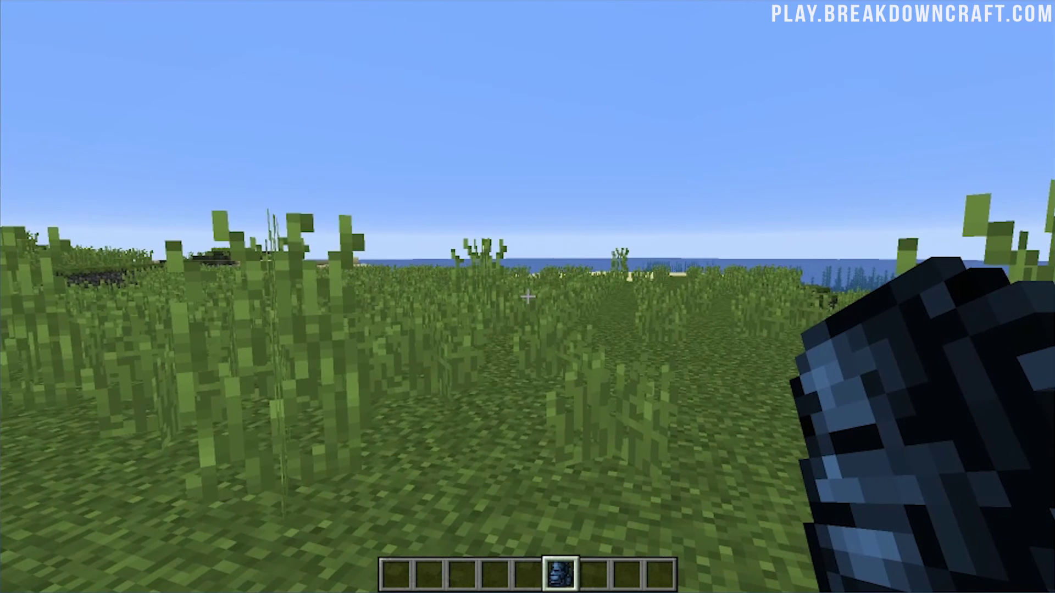